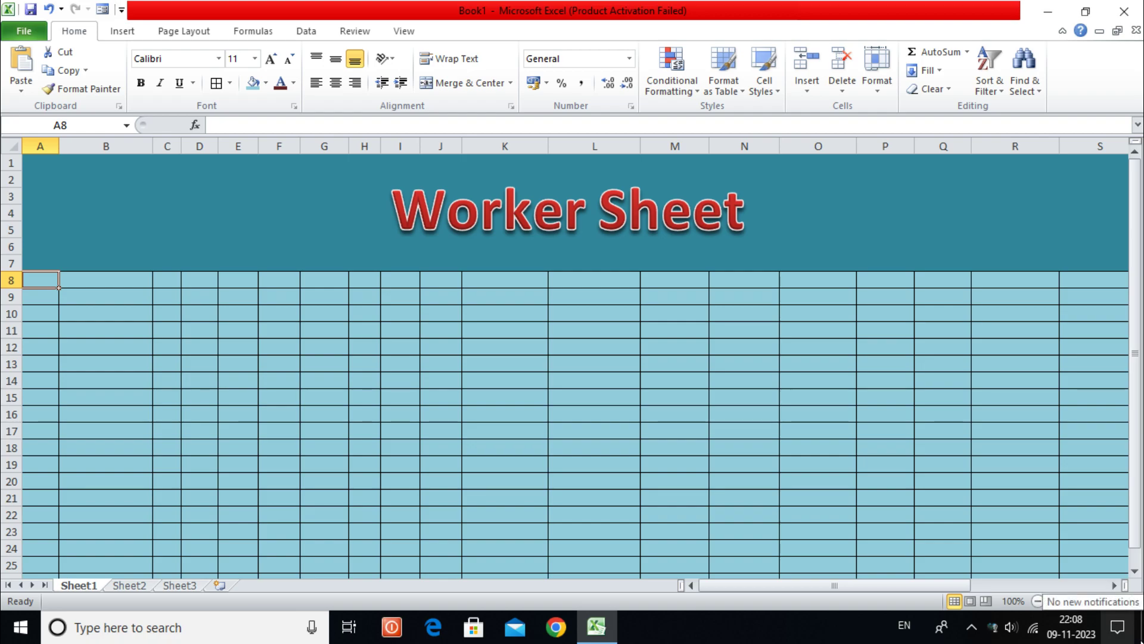
Enter 'Sr No.' in A8 and fill row 8 with the 20 payroll headings through Net Pay Salary
type("Sr No.")
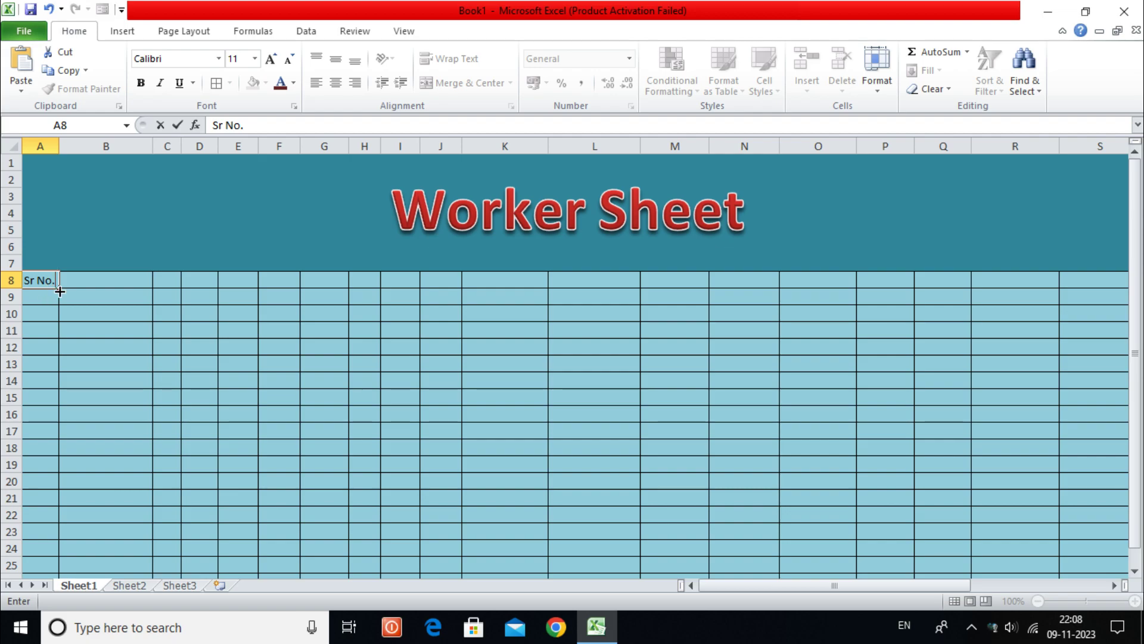
left_click_drag(59, 289, 1029, 279)
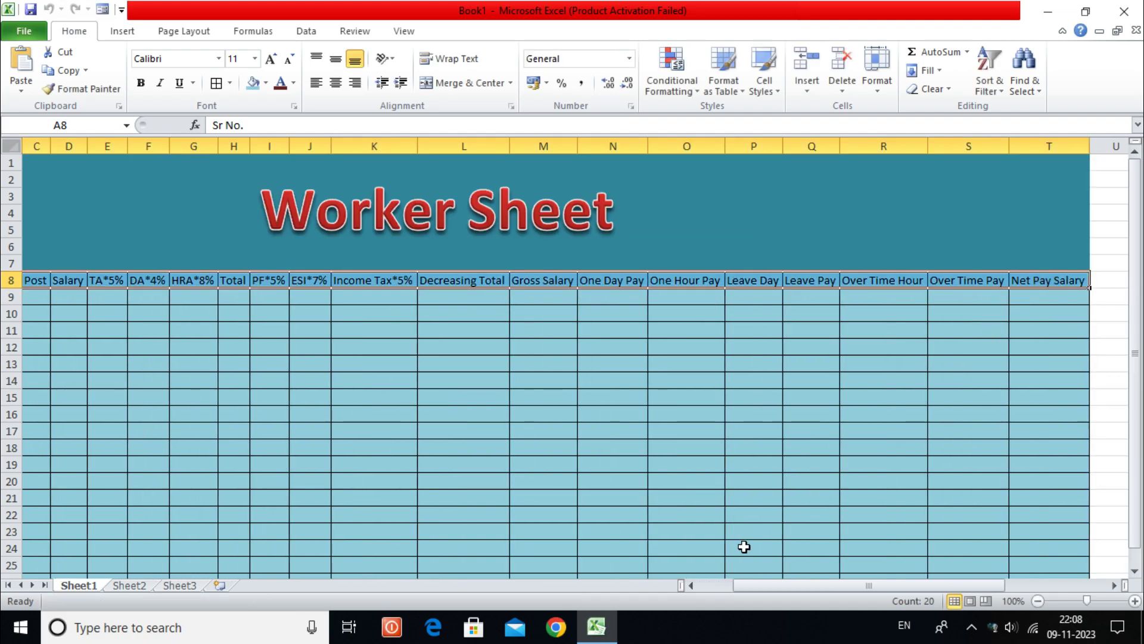
left_click_drag(795, 586, 753, 582)
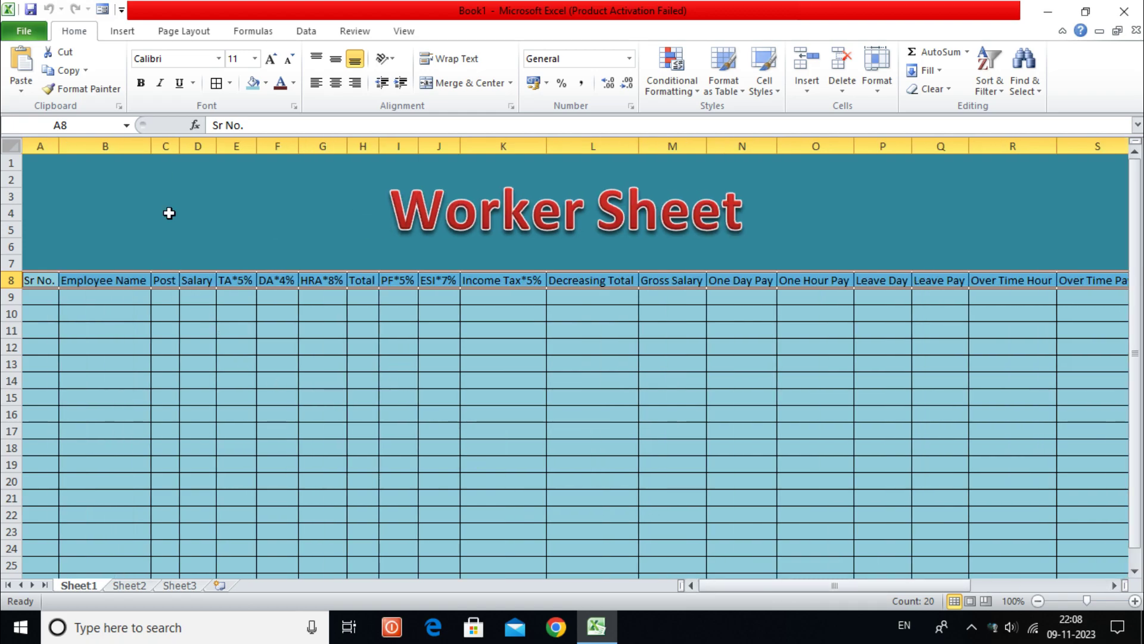
Give the row 8 headings a light olive green fill and bold dark red text
left_click(266, 83)
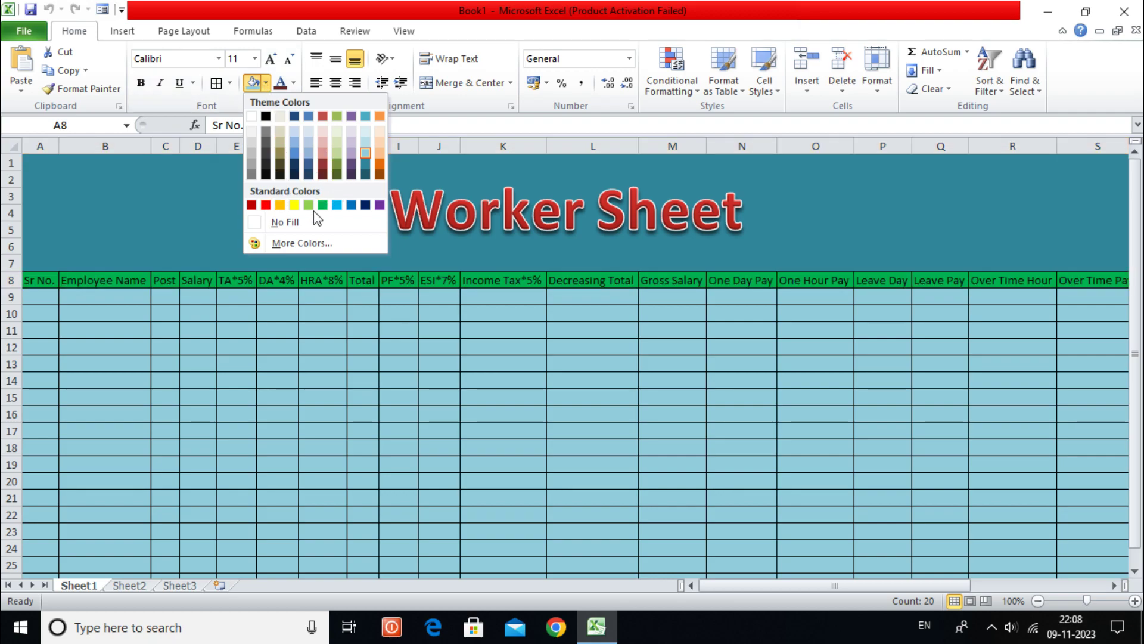
left_click(336, 156)
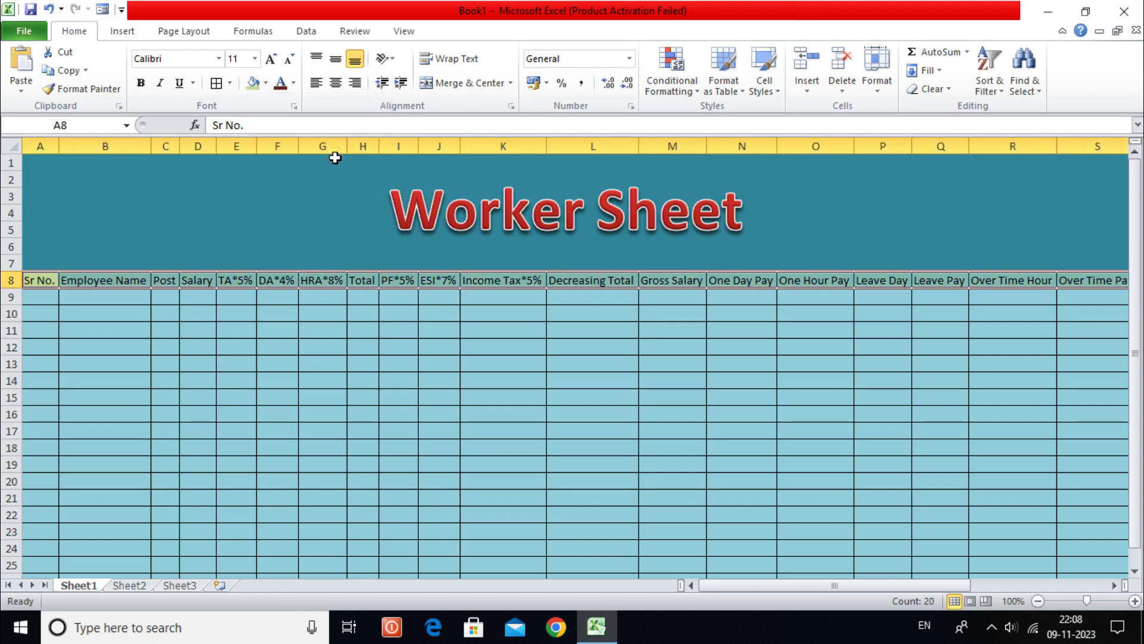
left_click(294, 82)
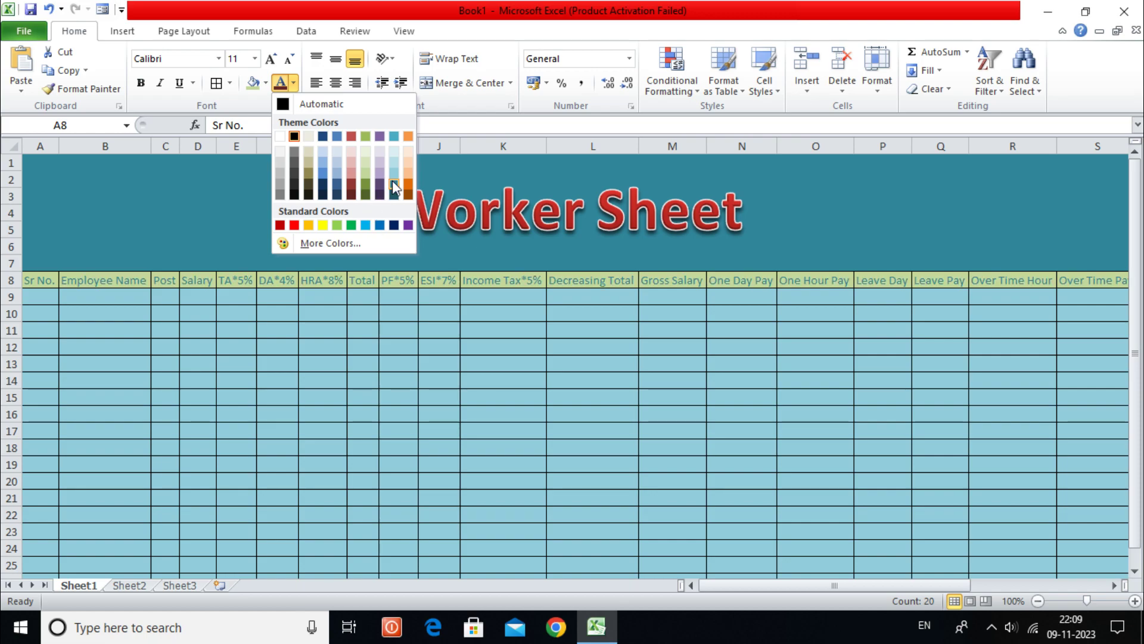
left_click(351, 185)
left_click(144, 84)
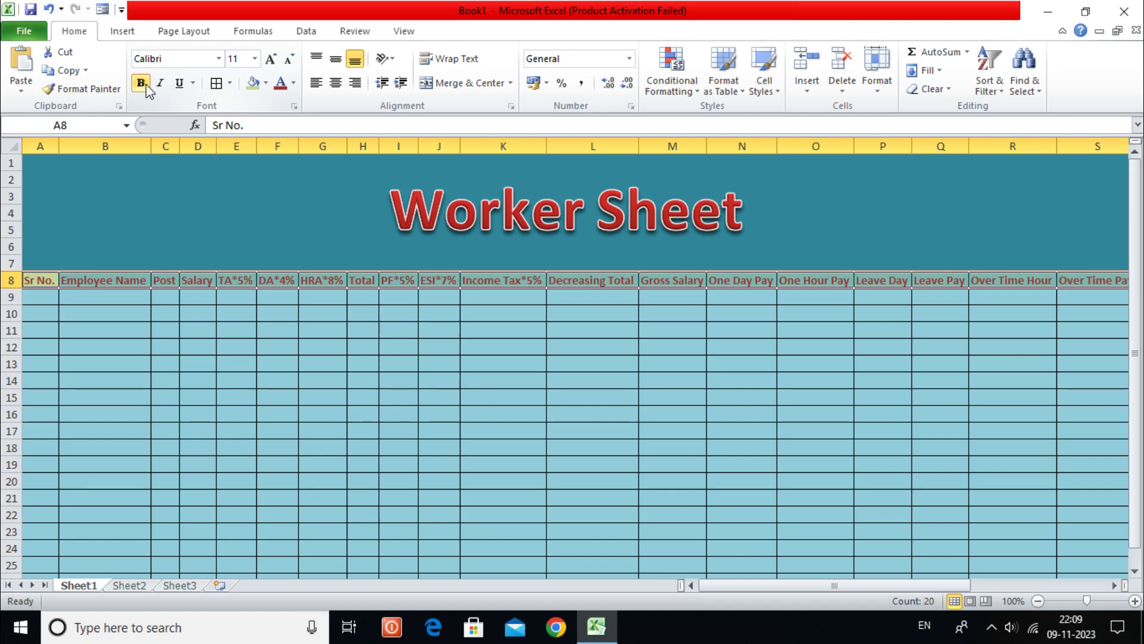
left_click(40, 299)
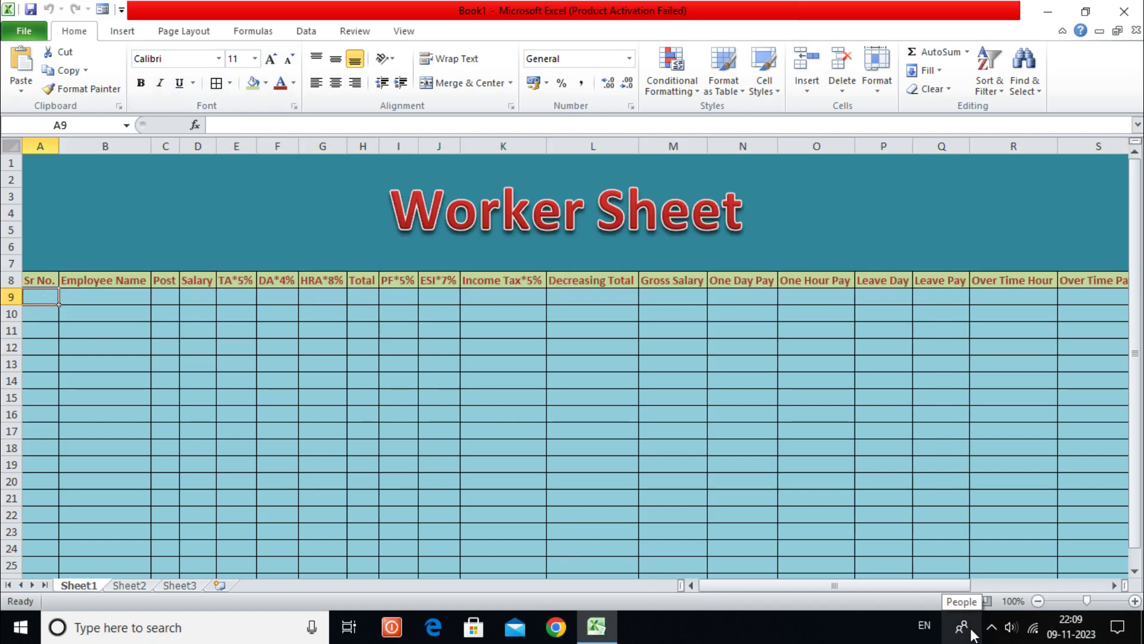
Enter 1 and 2 in A9:A10 and fill the serial numbers down to 10 in A18
type("1")
key("Return")
type("2")
key("Return")
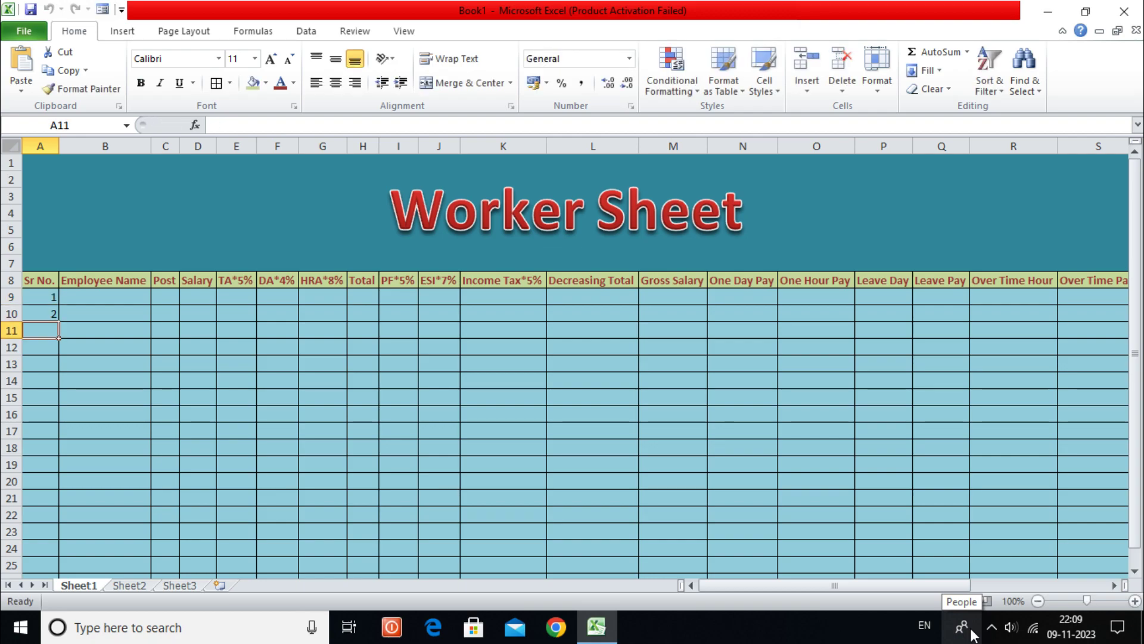
left_click(35, 299)
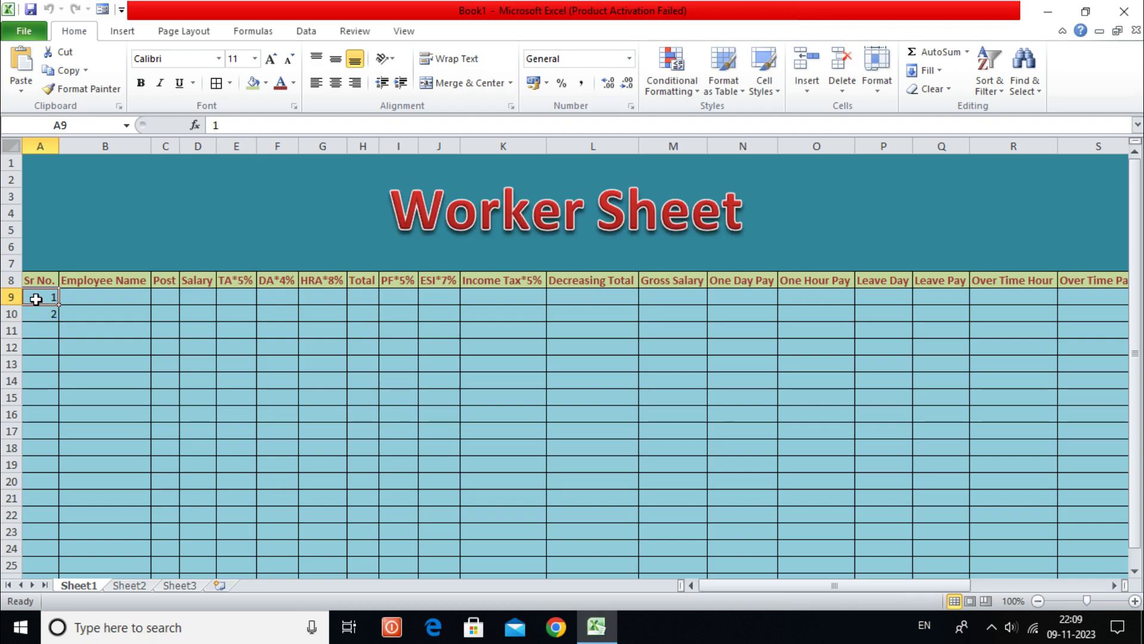
left_click_drag(36, 301, 51, 456)
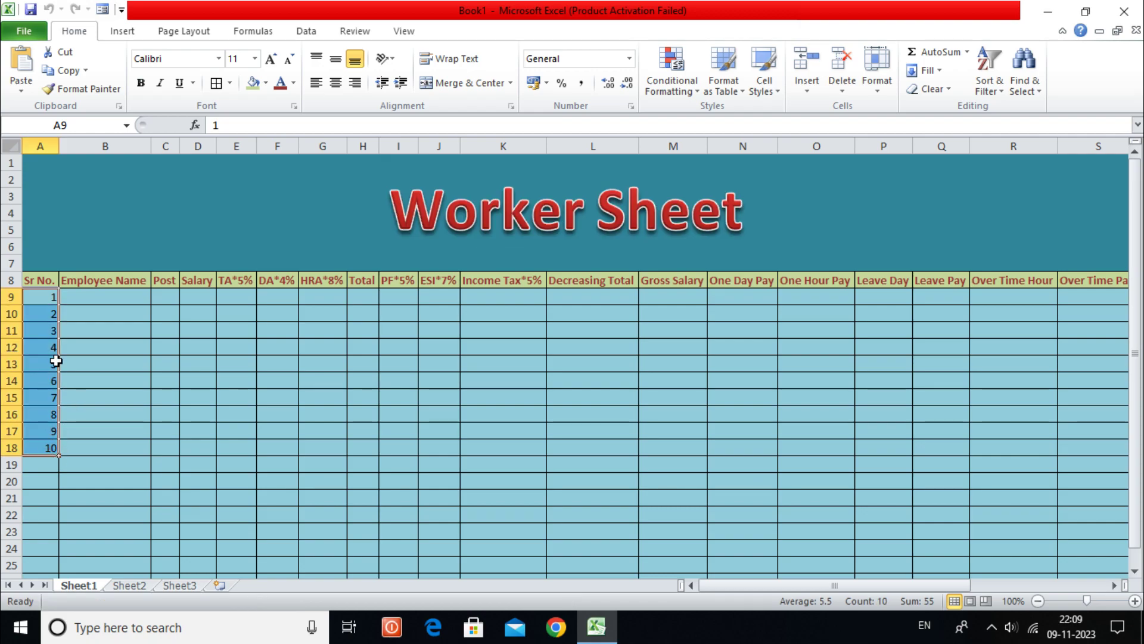
left_click(108, 296)
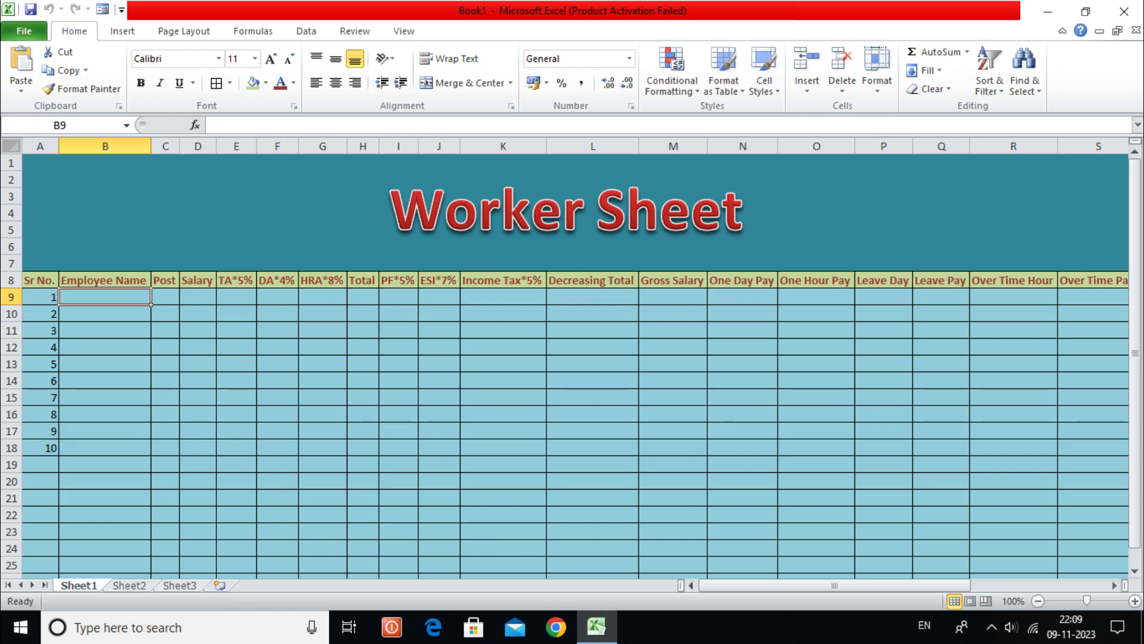
Enter the first employee's name in B9 and fill the ten employee names down to B18
type("S")
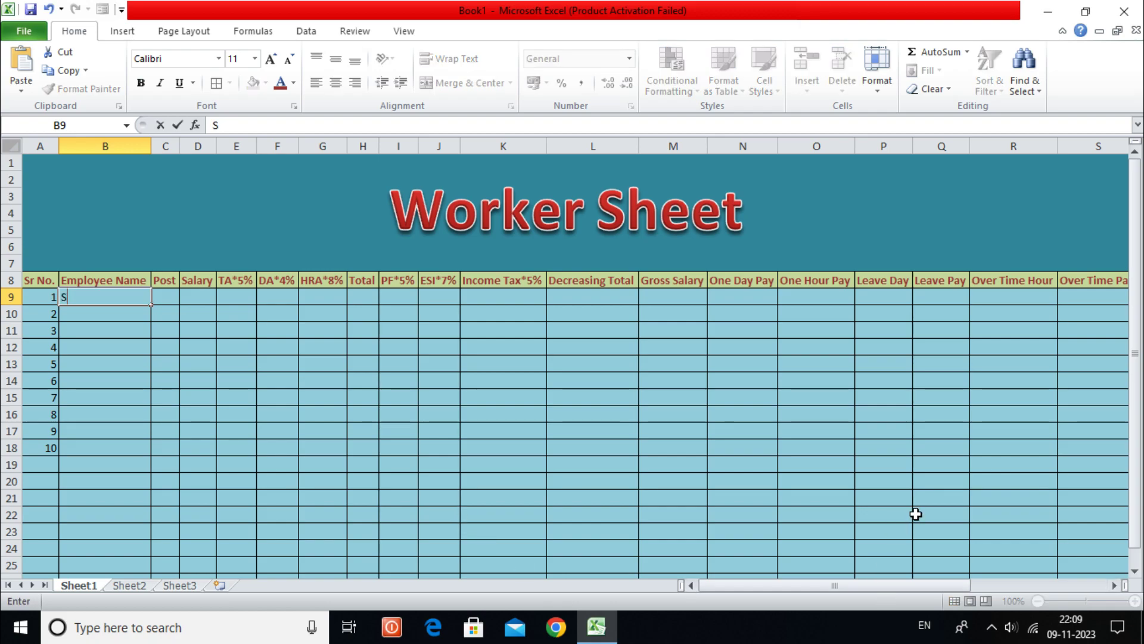
type("uresh Chandra")
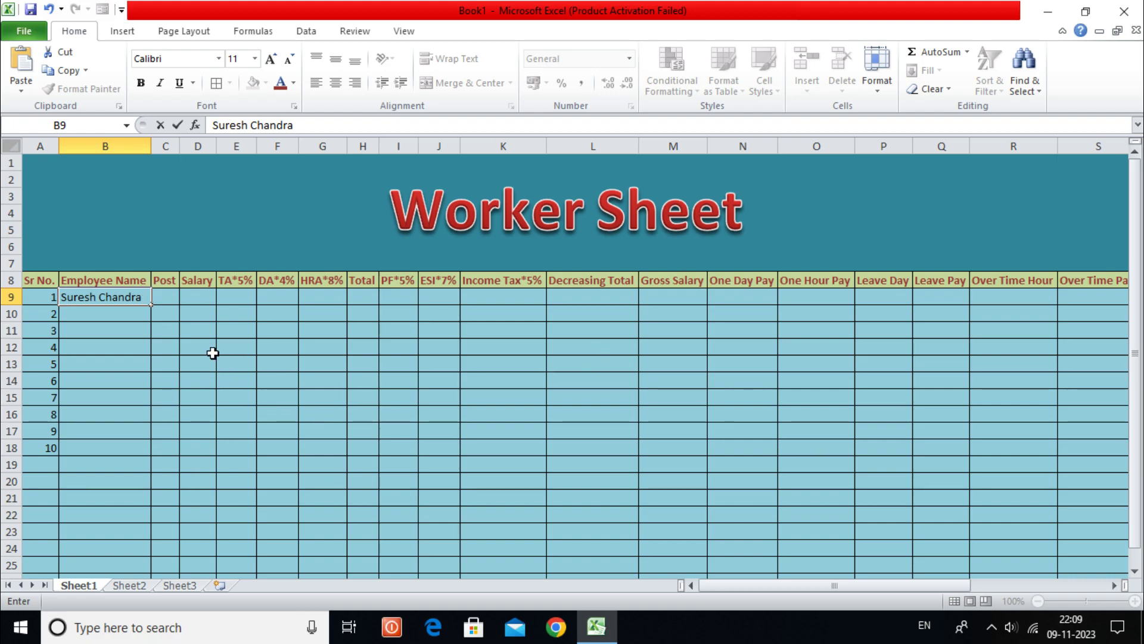
left_click_drag(152, 305, 138, 449)
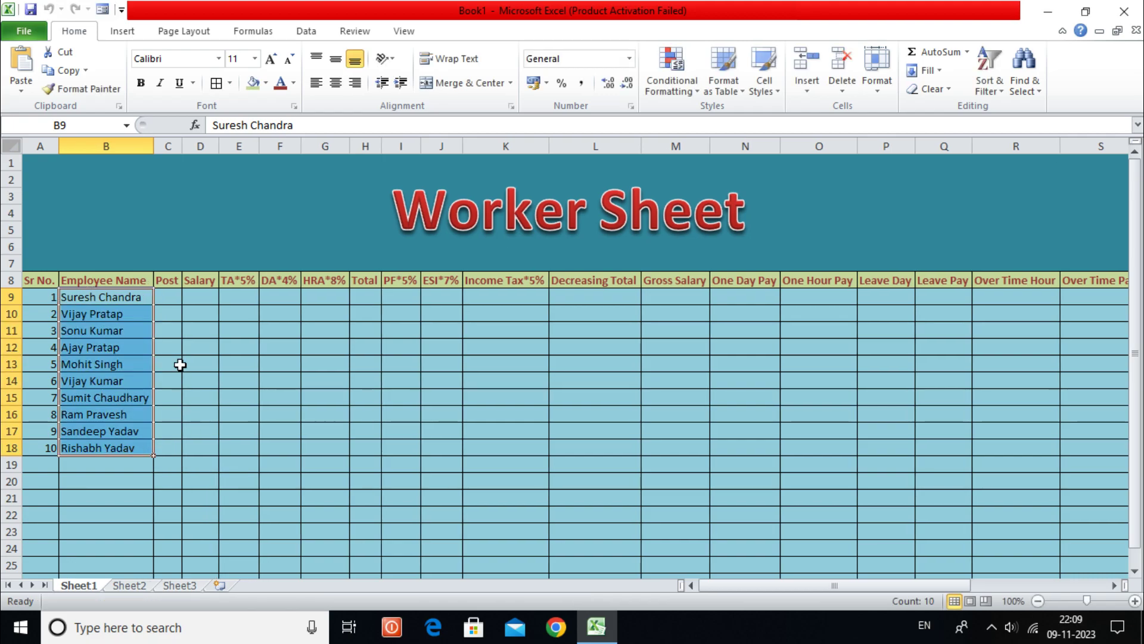
Enter Manager in C9 and fill the post list down to Gardener in C18
left_click(170, 296)
type("Manager")
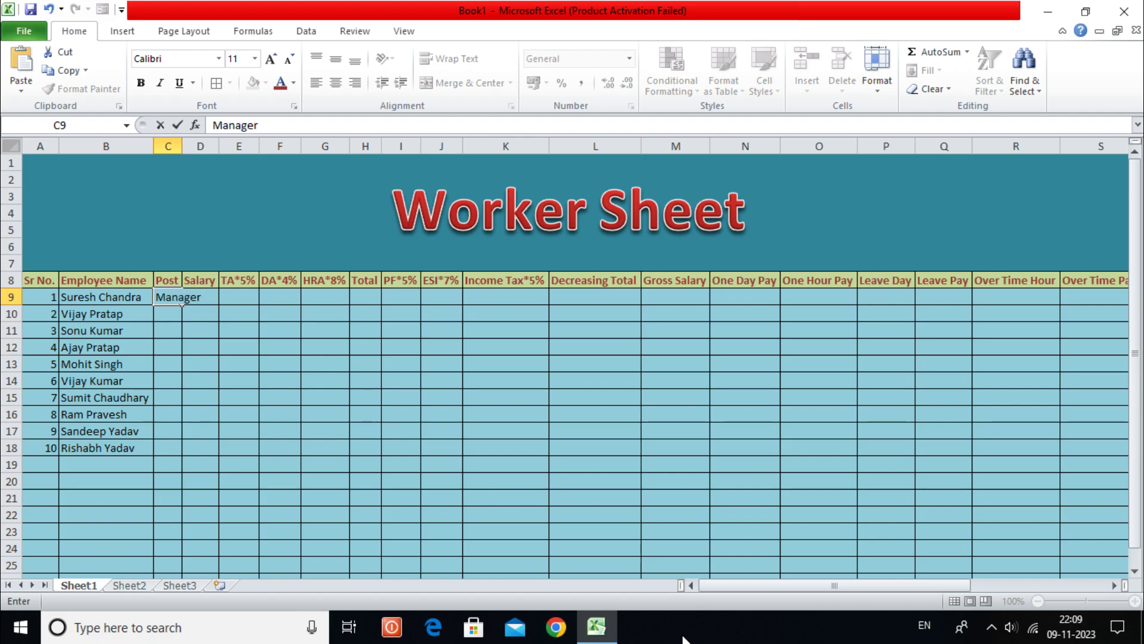
key("Return")
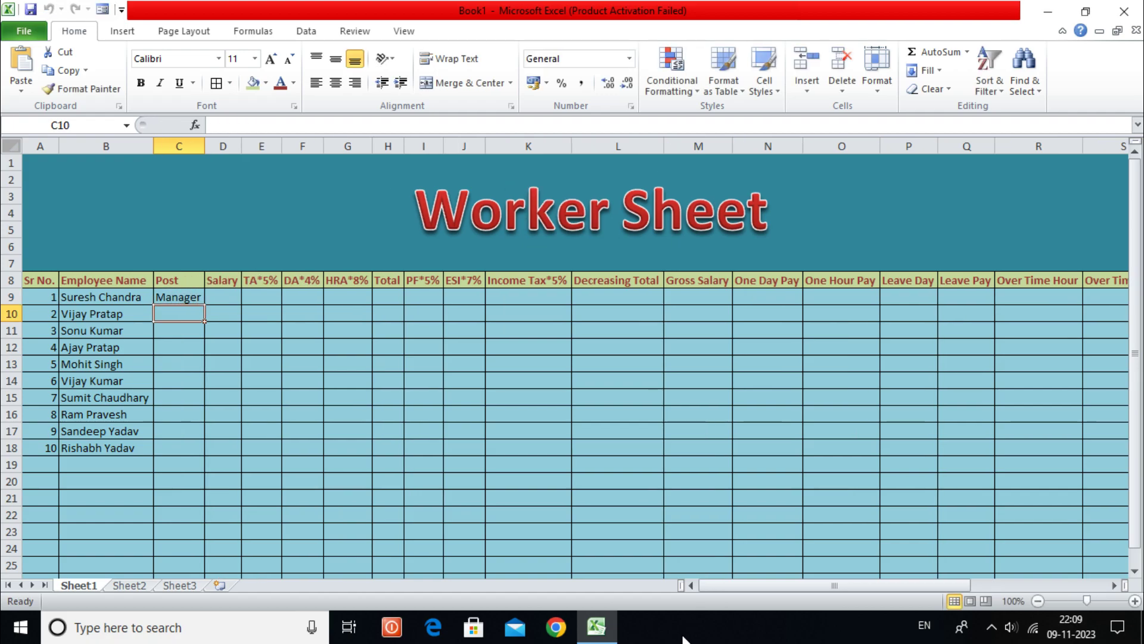
left_click(185, 299)
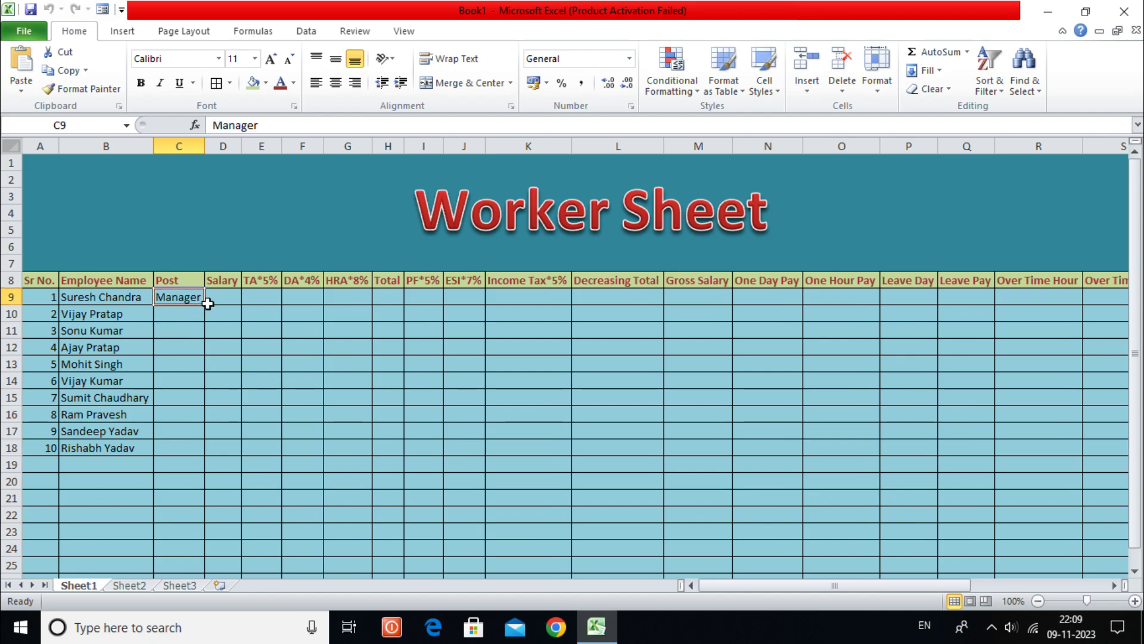
left_click_drag(207, 302, 239, 317)
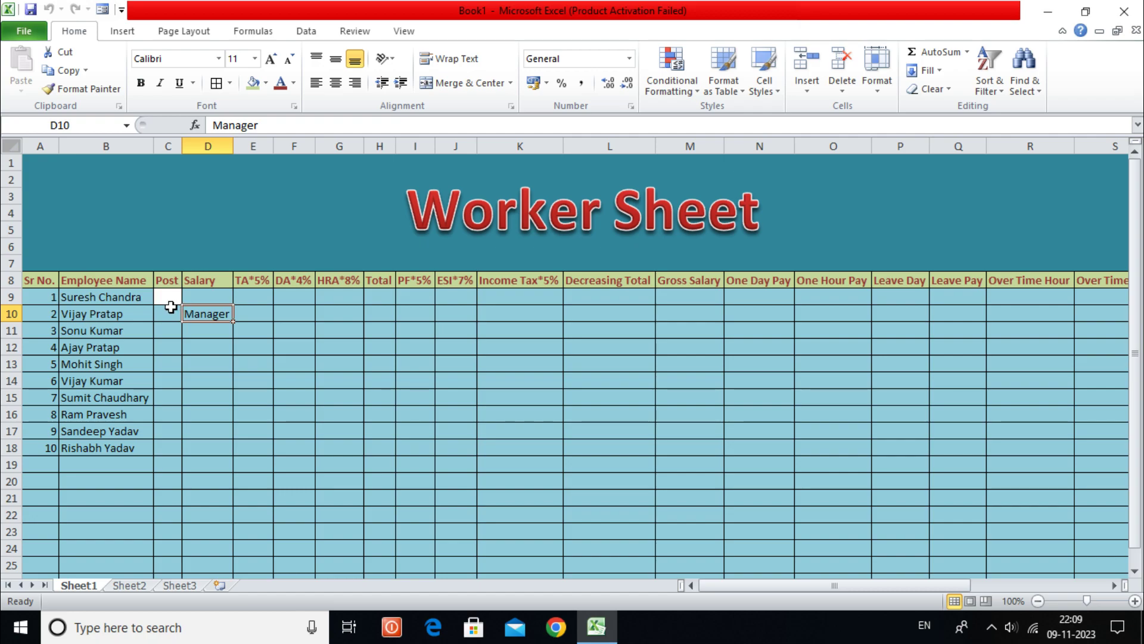
left_click_drag(198, 311, 206, 454)
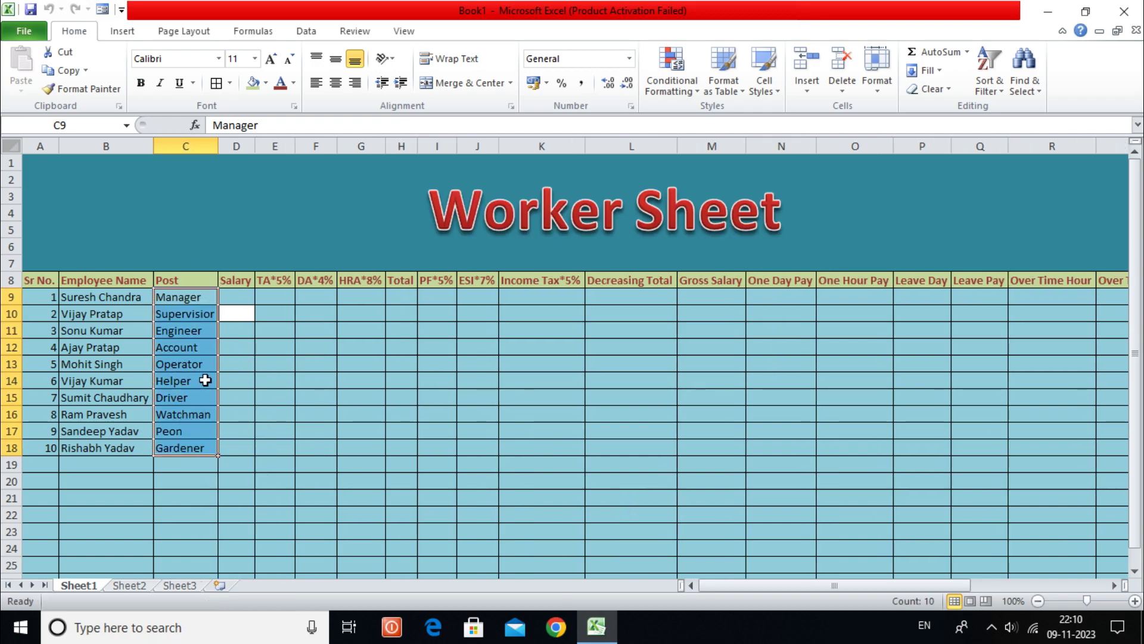
Restore the light aqua fill on cell D10
left_click(231, 326)
left_click(245, 313)
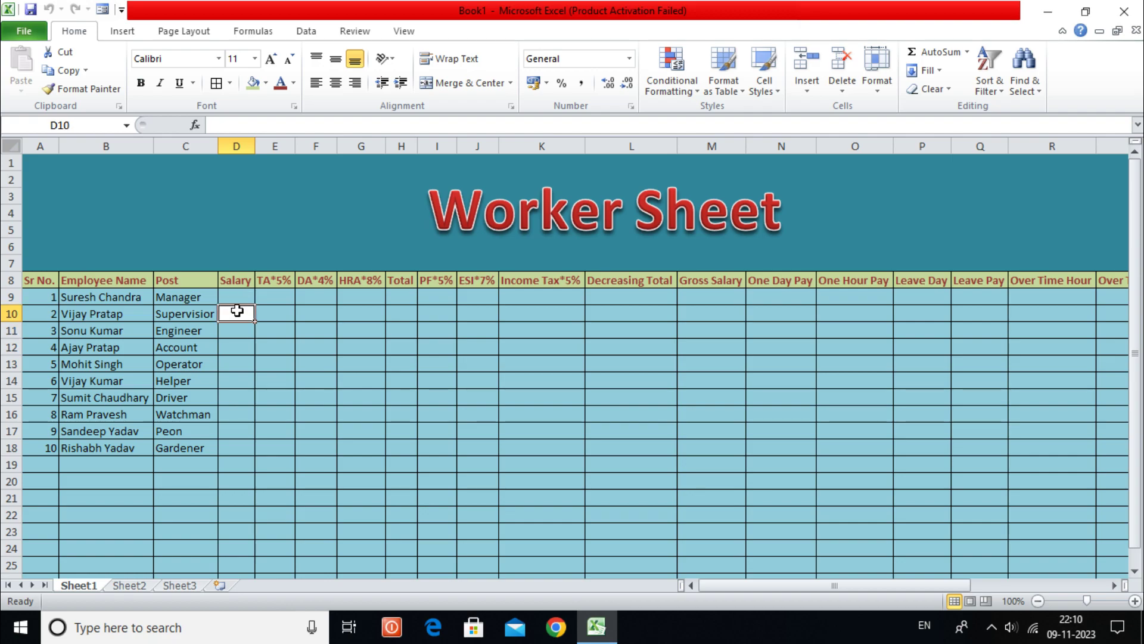
left_click(253, 83)
left_click(266, 86)
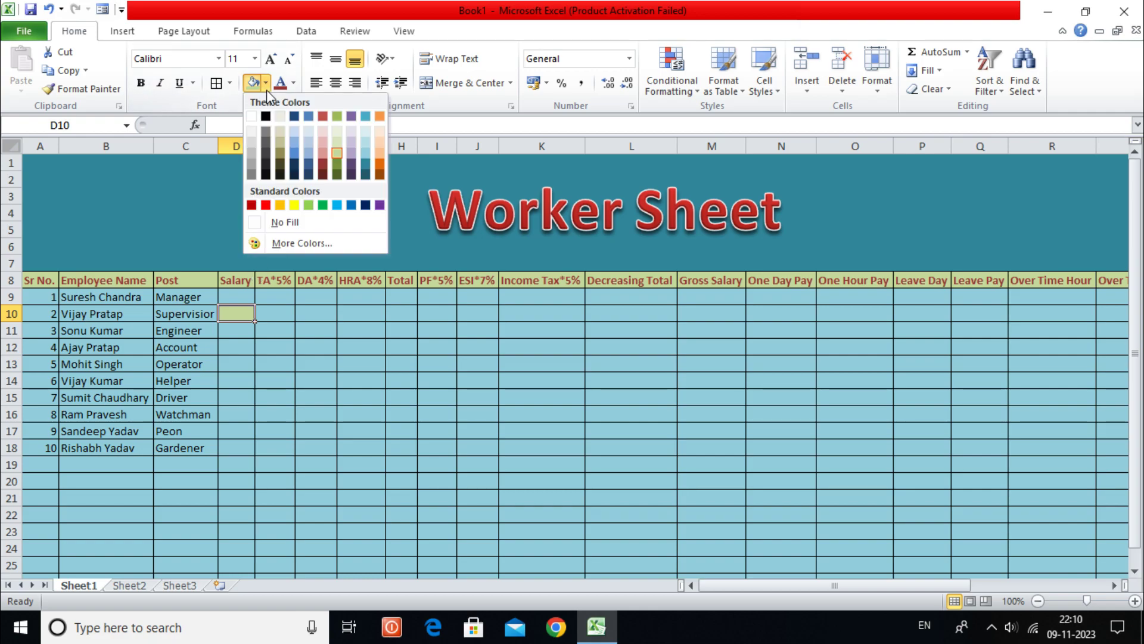
left_click(364, 153)
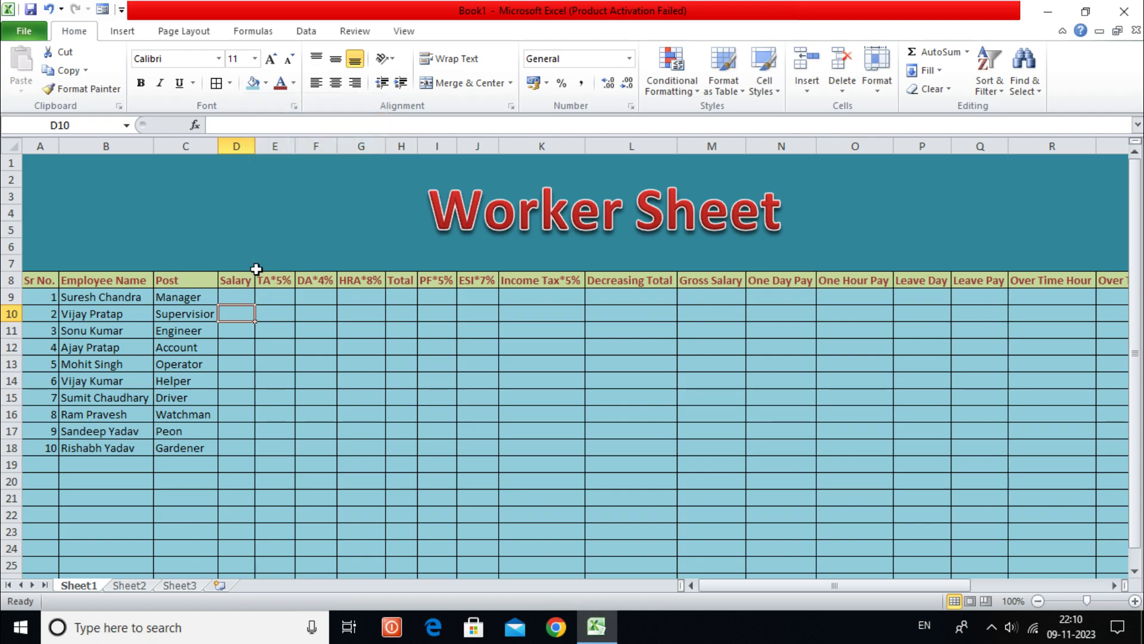
Enter 40000 as the first salary in D9, clearing the copies filled below it
left_click(239, 297)
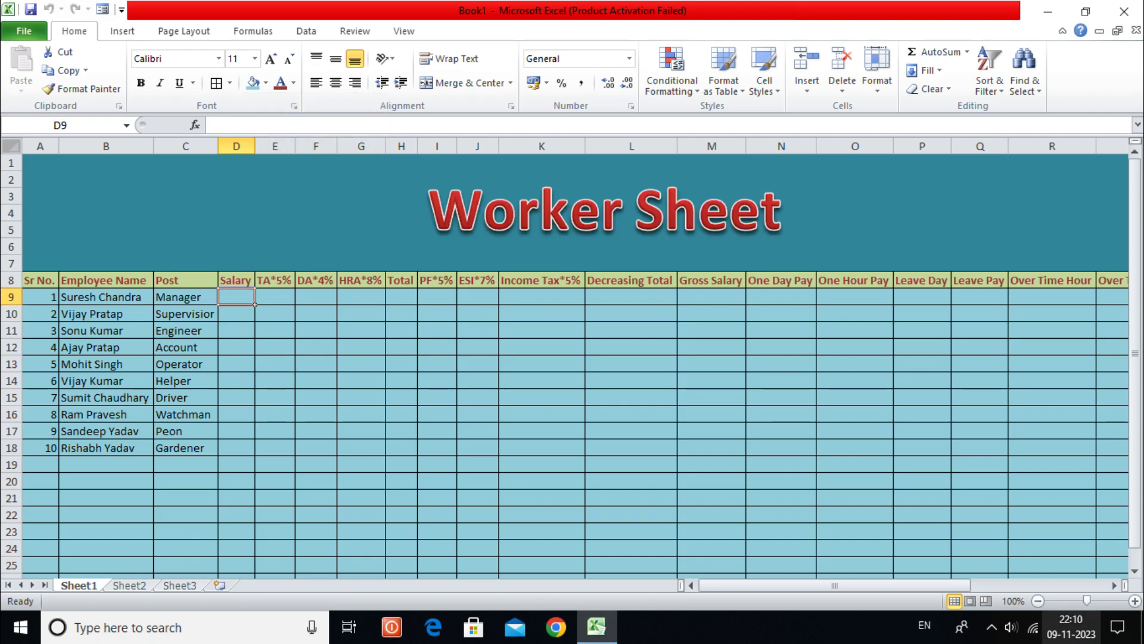
type("40000")
key("Return")
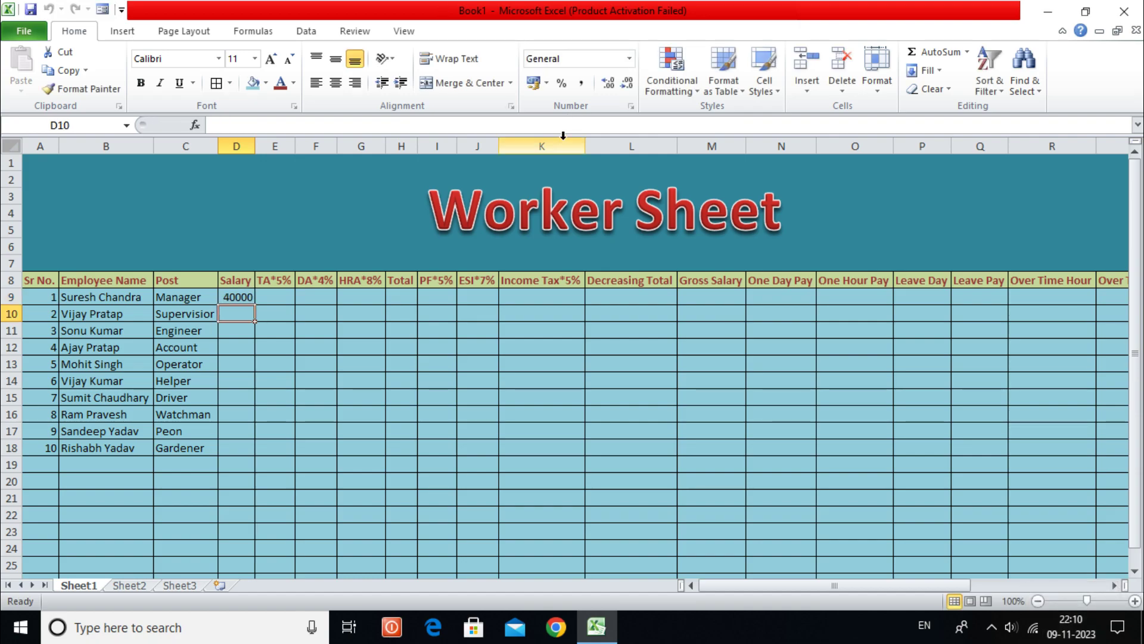
left_click(229, 298)
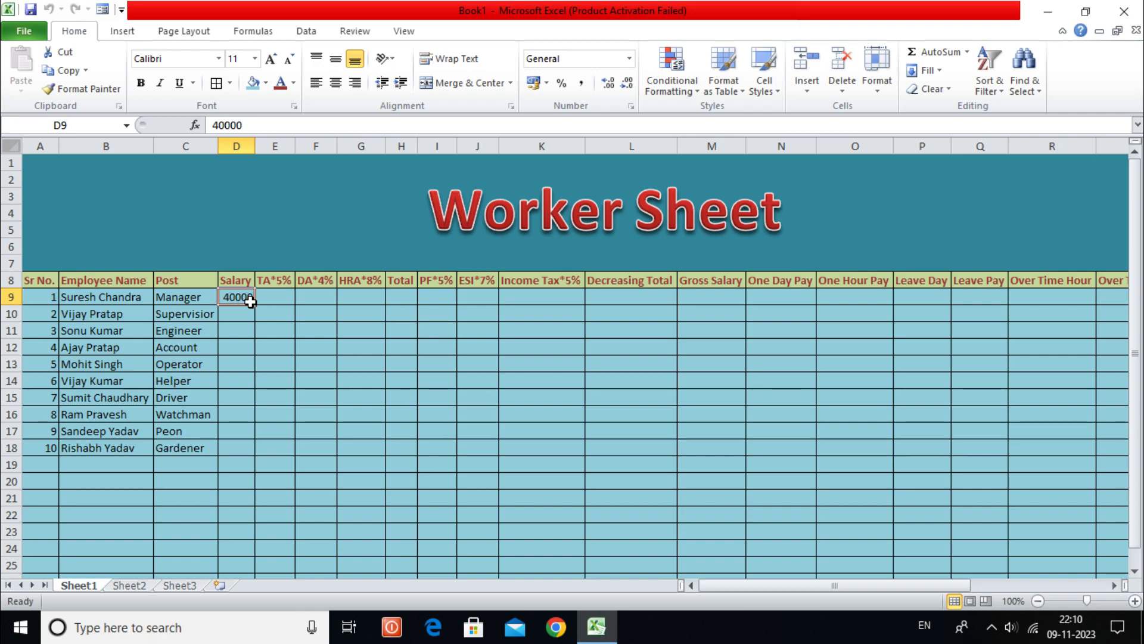
left_click_drag(253, 305, 260, 457)
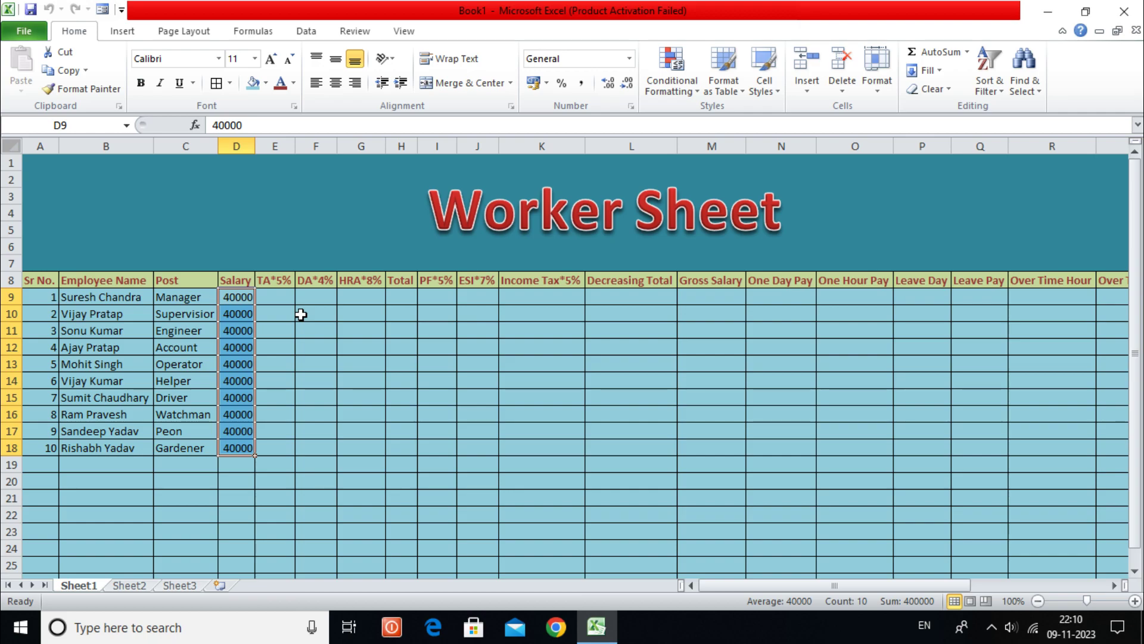
left_click_drag(237, 313, 242, 458)
key("Delete")
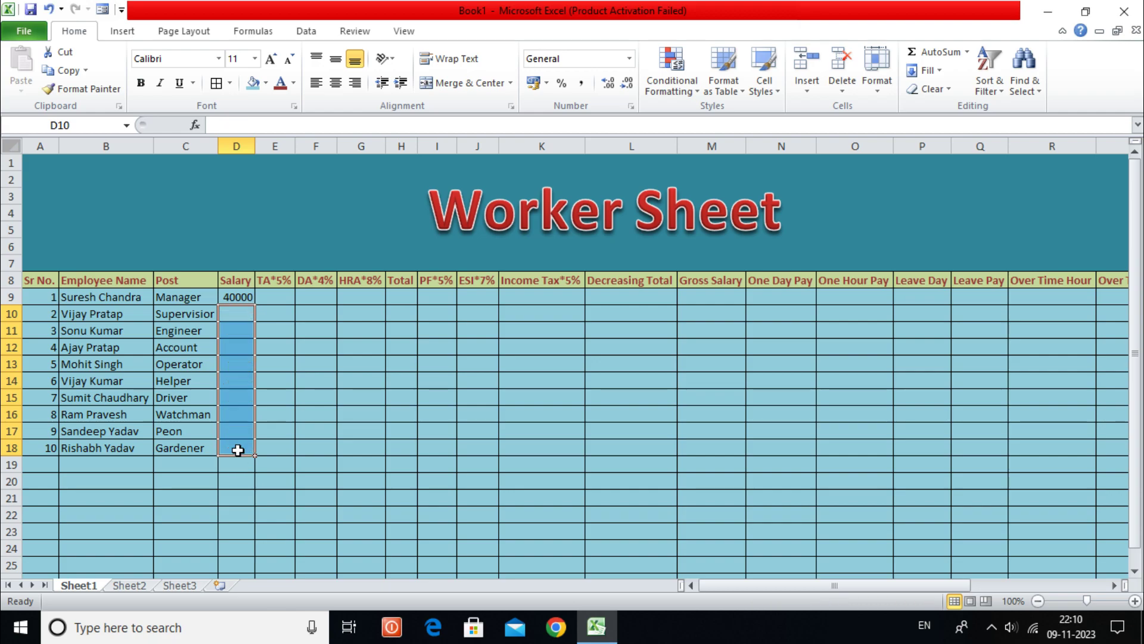
Enter salaries 35000, 32000, 30000, 20000 and 17500 in D10:D14
left_click(236, 314)
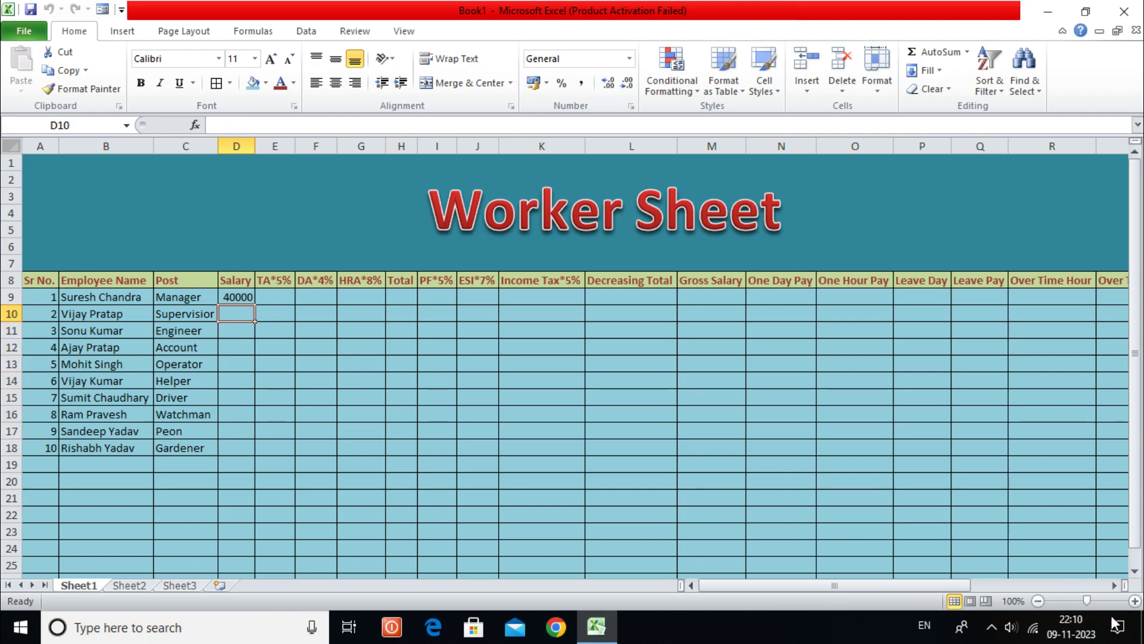
type("35000")
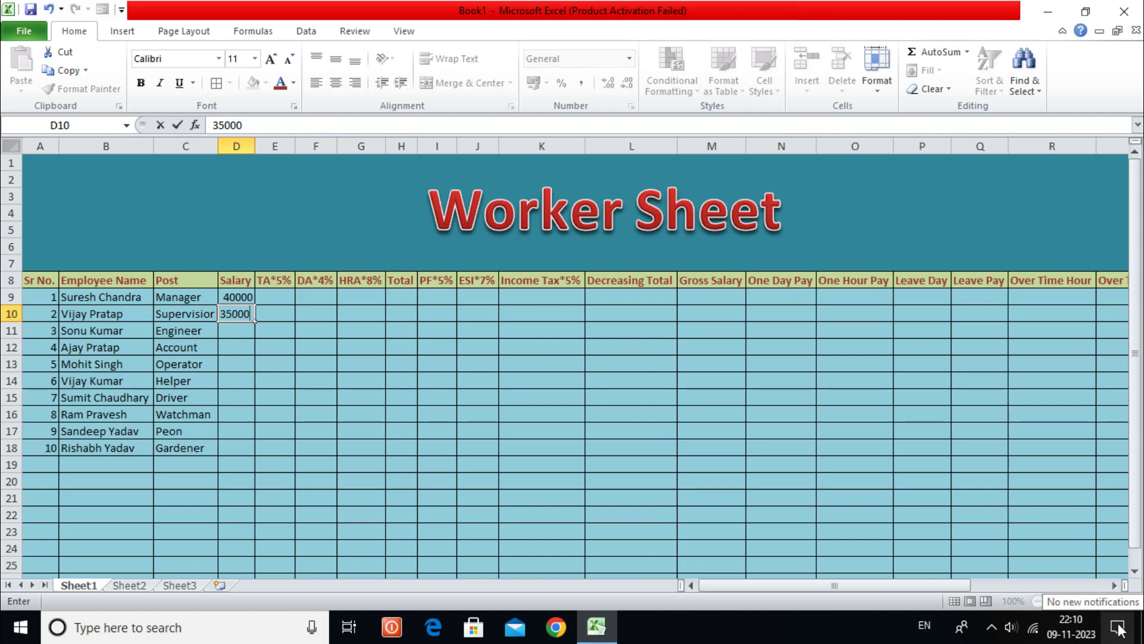
key("Return")
type("32000")
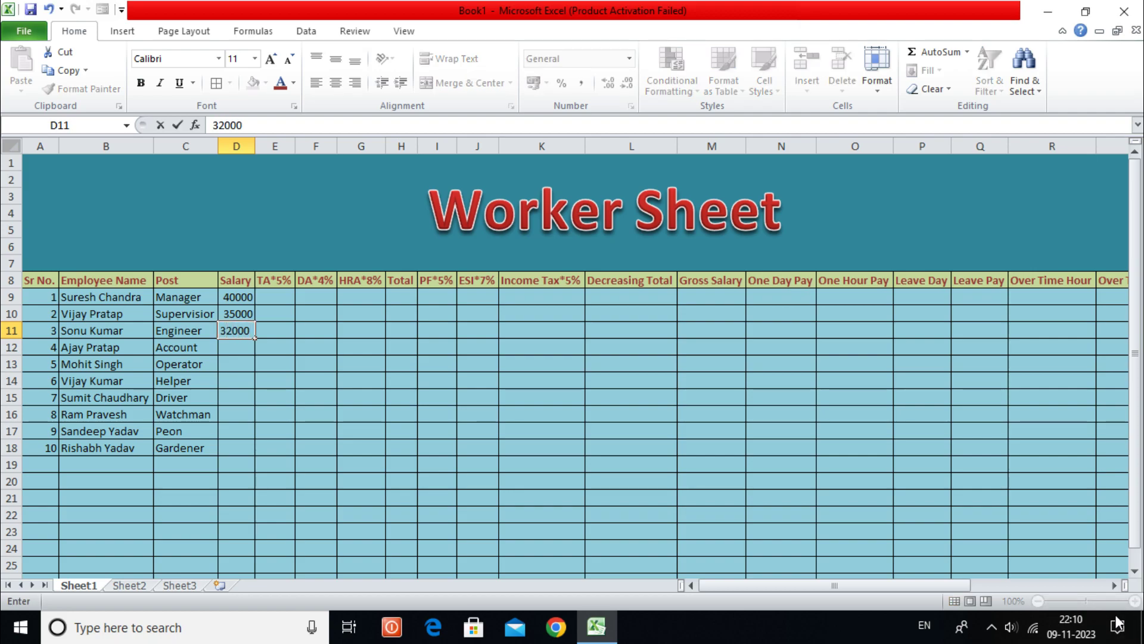
key("Return")
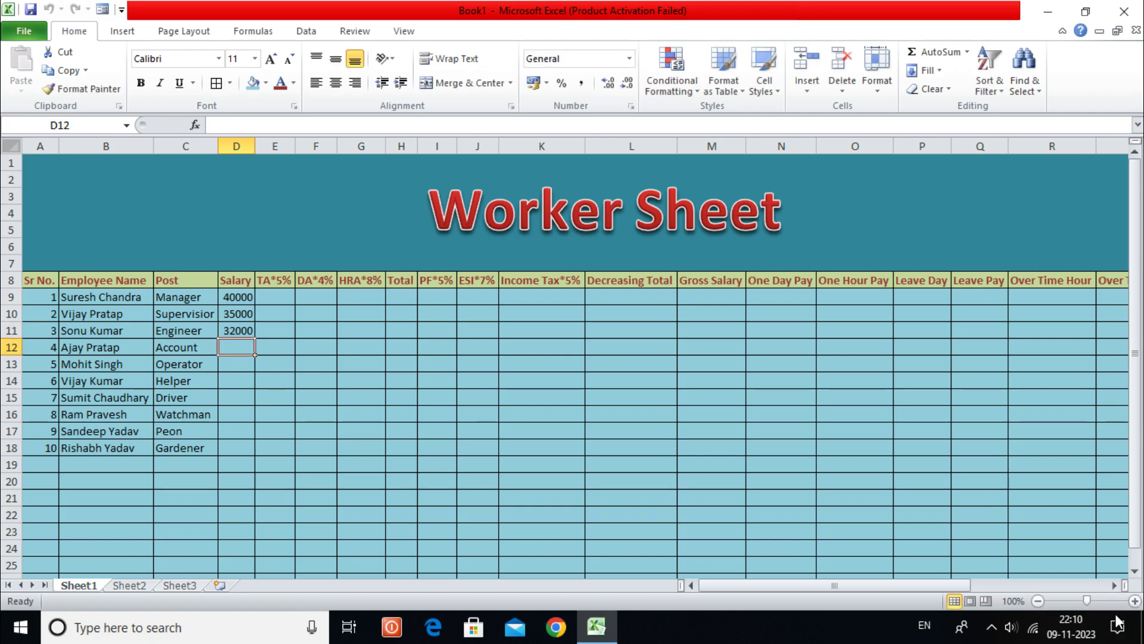
type("3")
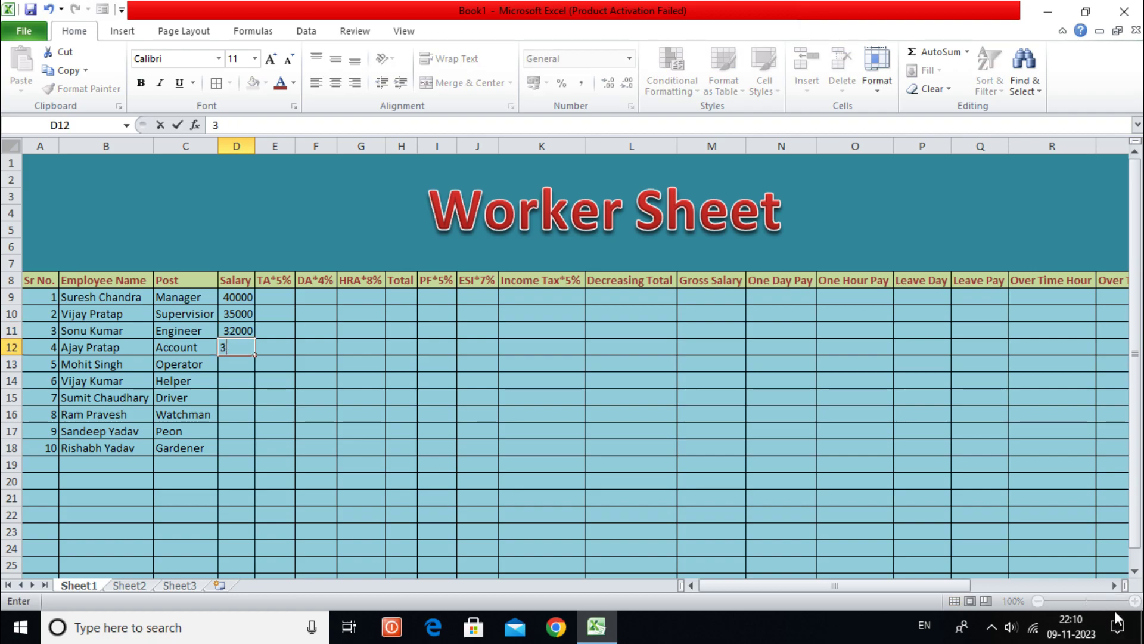
type("0000")
key("Return")
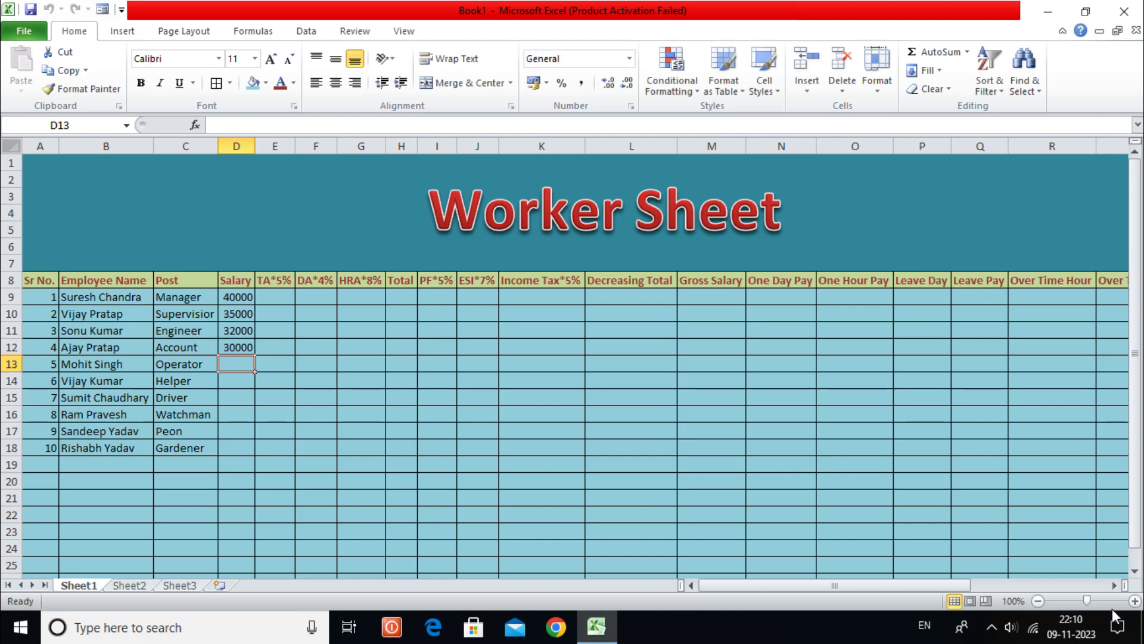
type("2000")
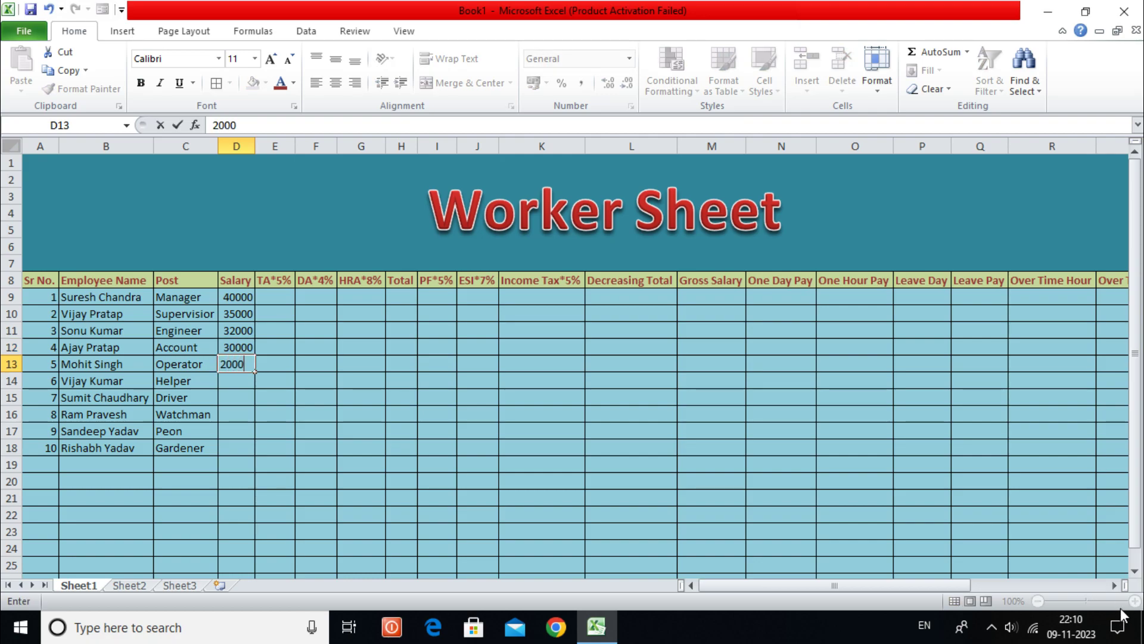
type("0")
key("Return")
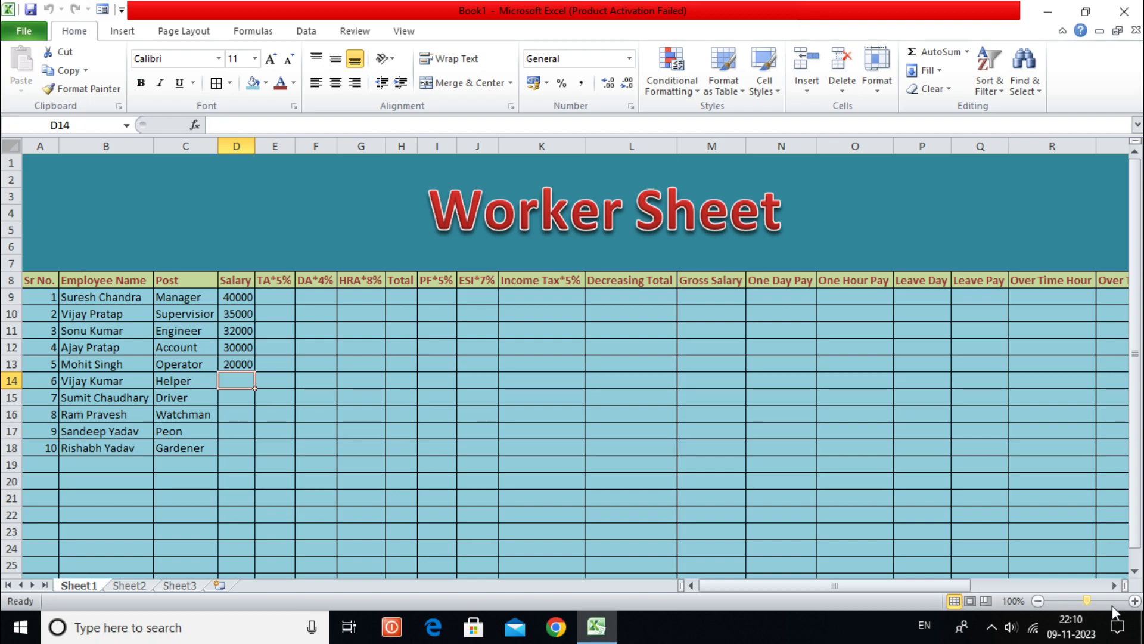
type("17500")
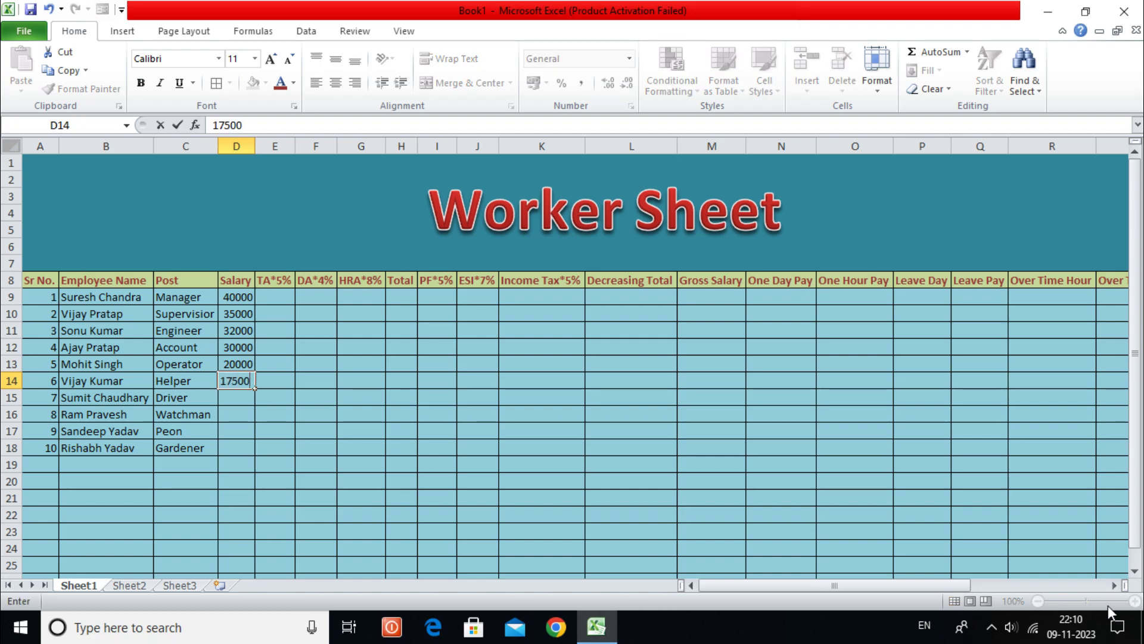
key("Return")
Enter the remaining salaries 15000, 12000, 10000 and 8000 in D15:D18
type("15000")
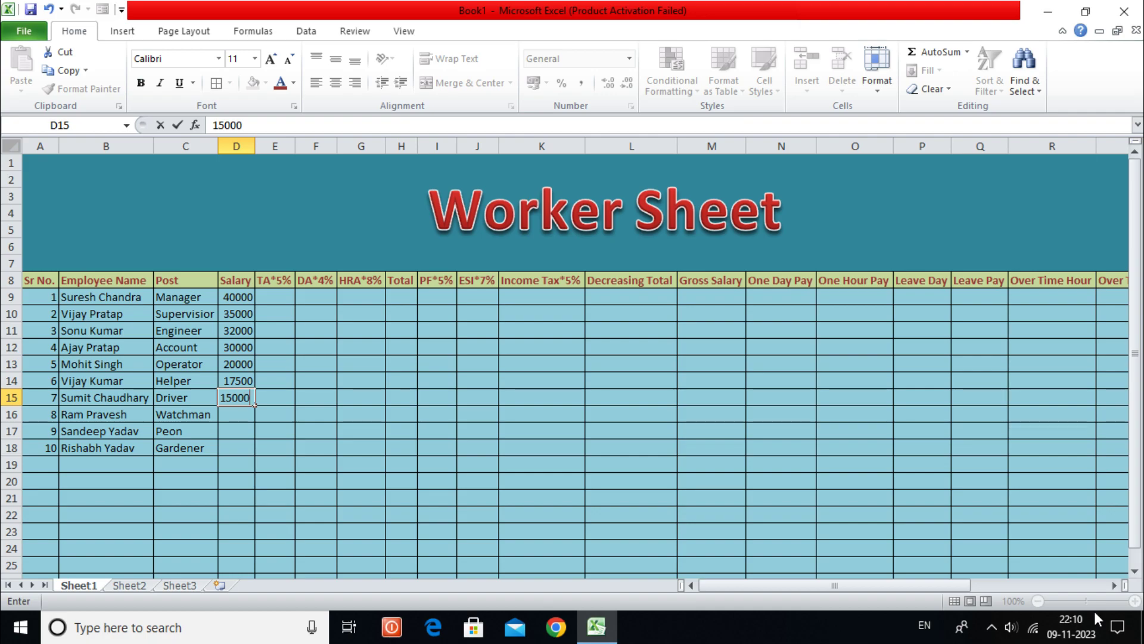
key("Return")
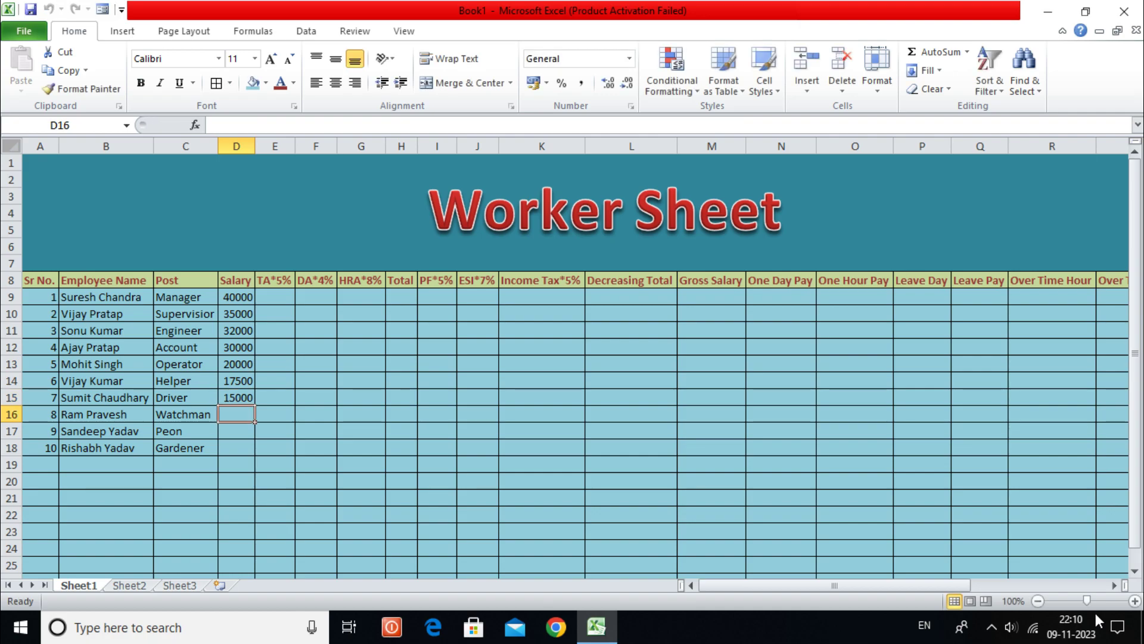
type("12000")
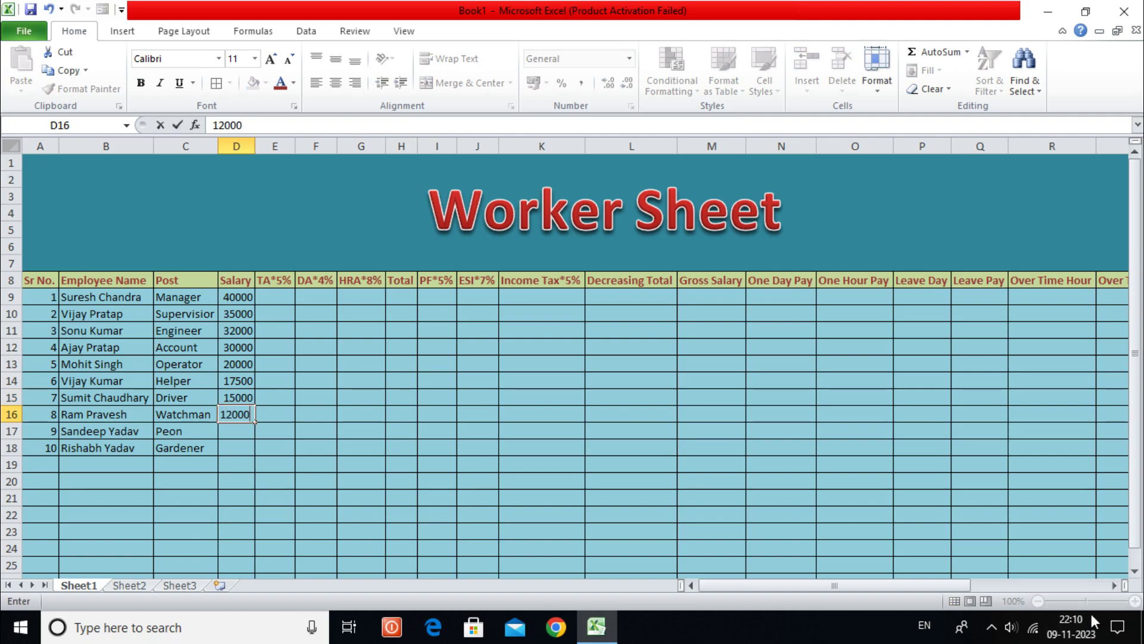
key("Return")
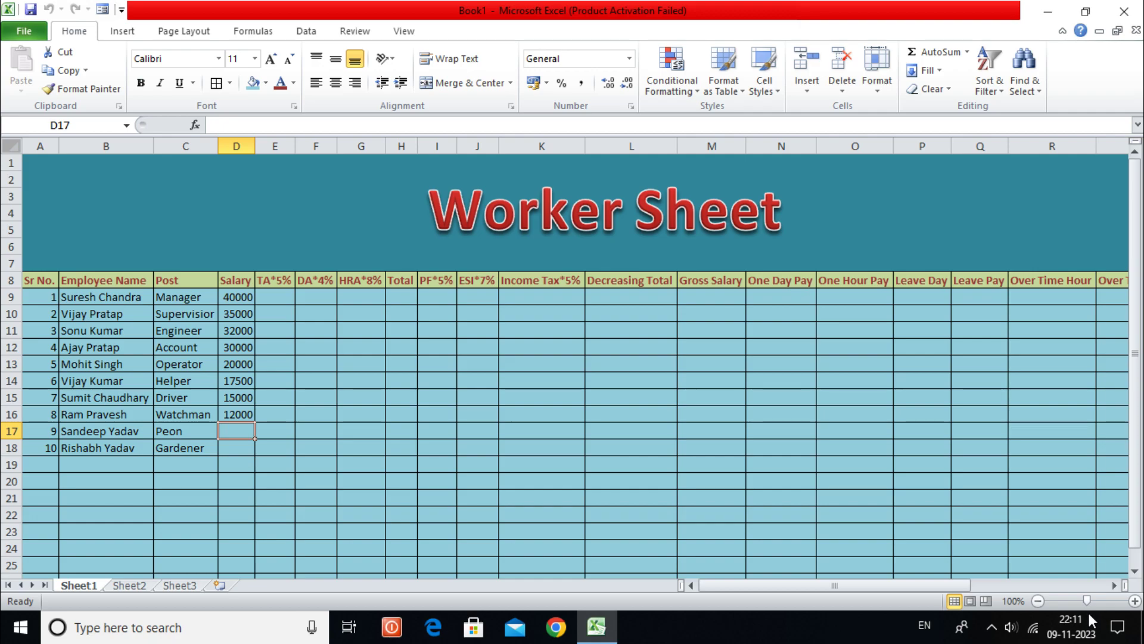
type("10000")
key("Return")
type("8000")
key("Return")
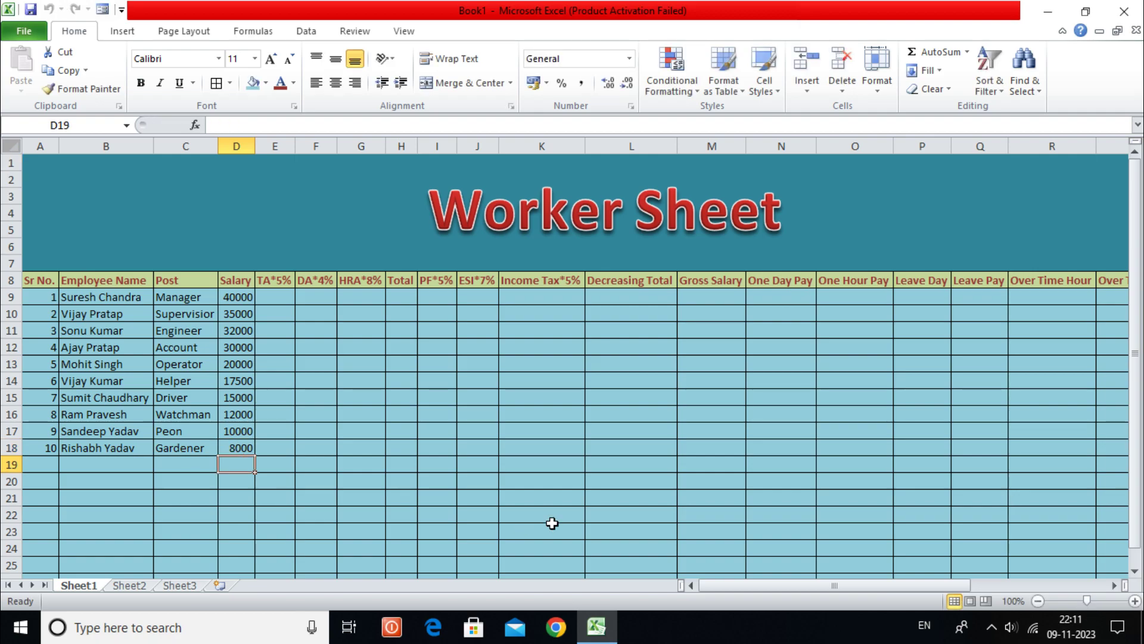
left_click(283, 297)
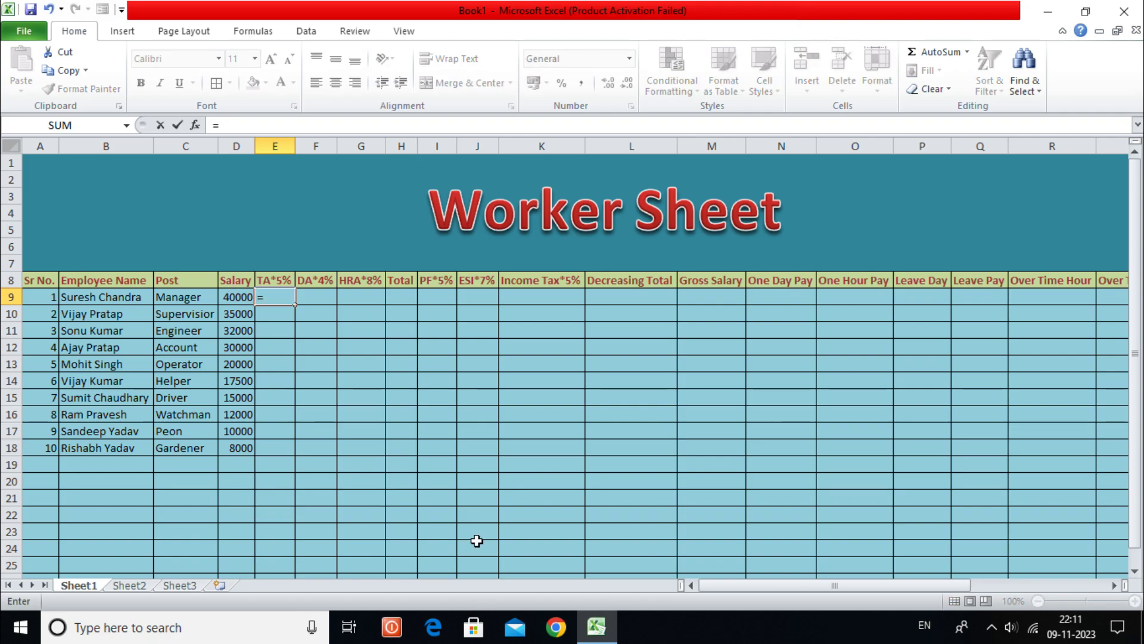
Compute TA*5% as =D9*5% in E9 and fill it down to row 18
left_click(233, 297)
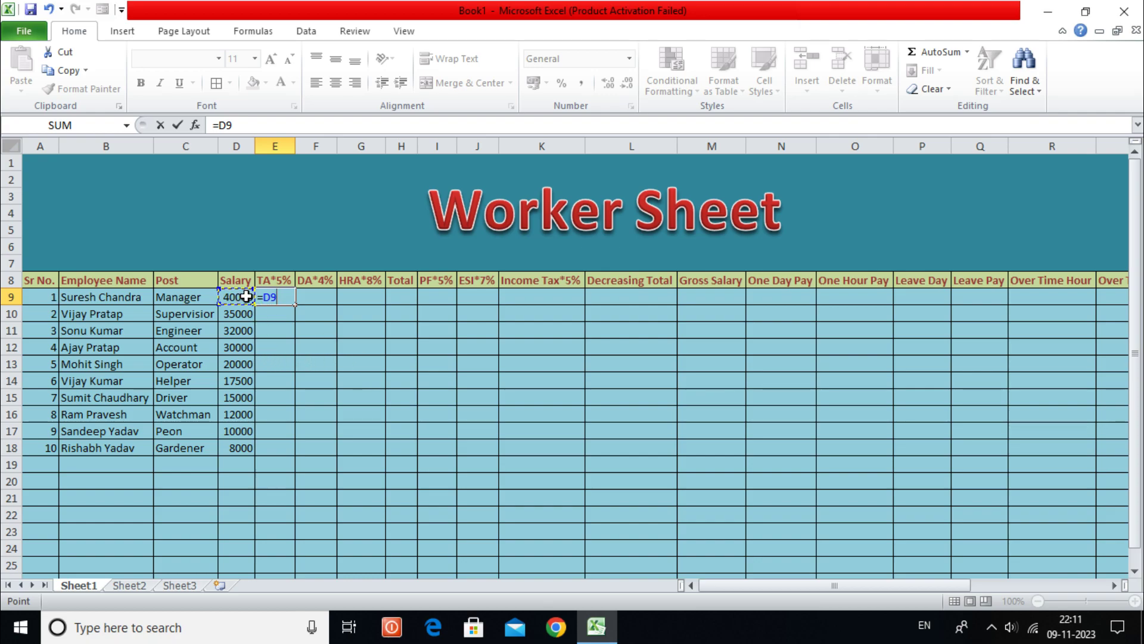
type("*5")
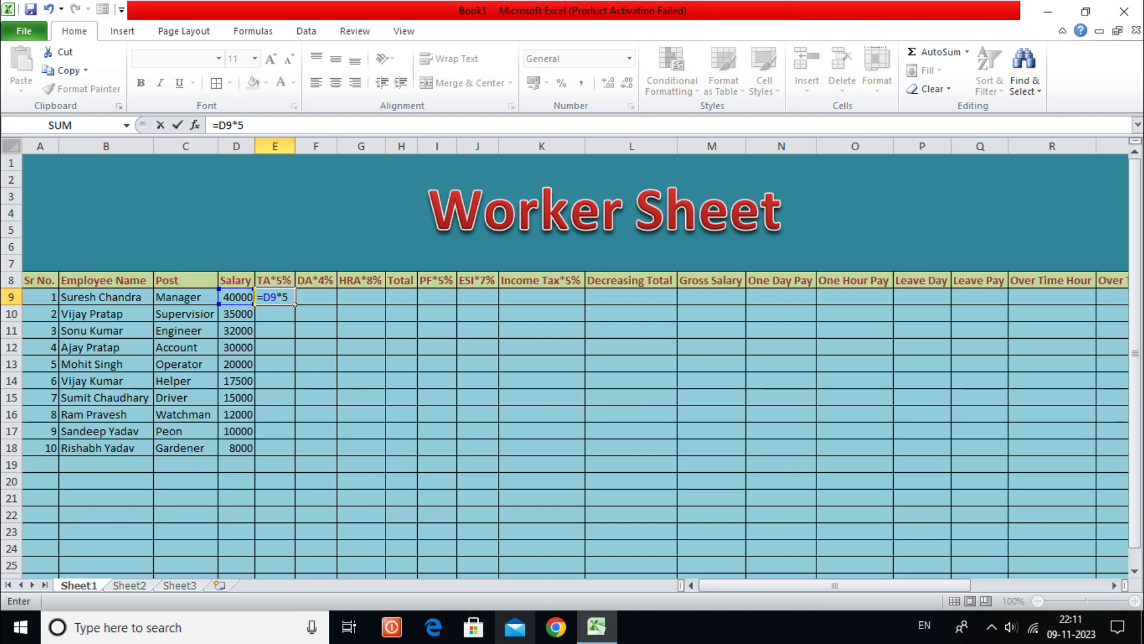
type("%")
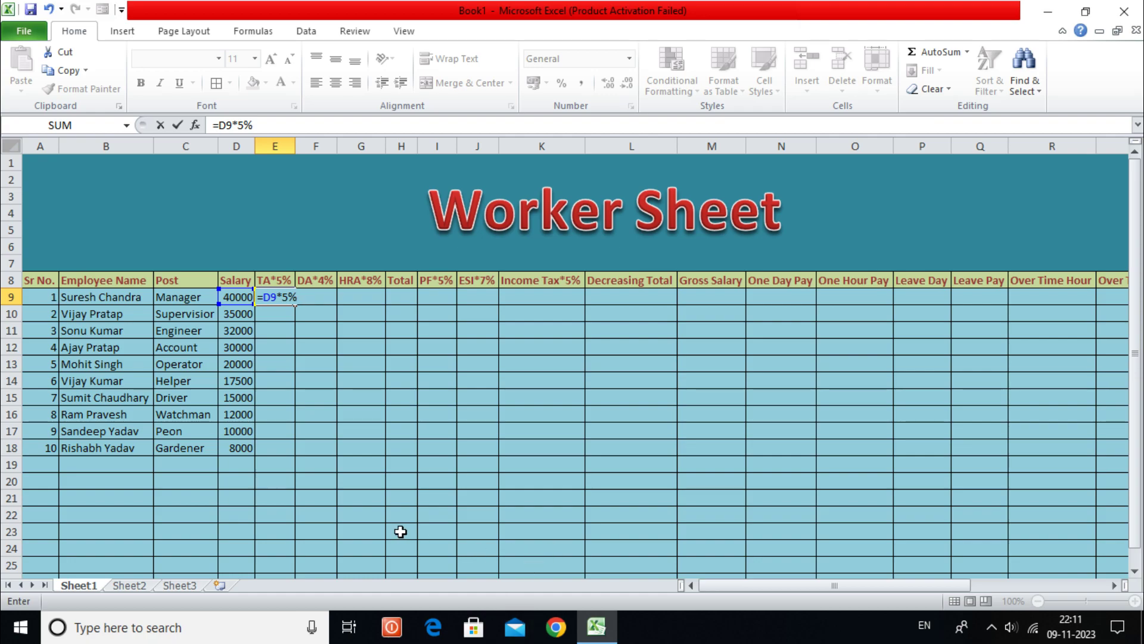
key("Return")
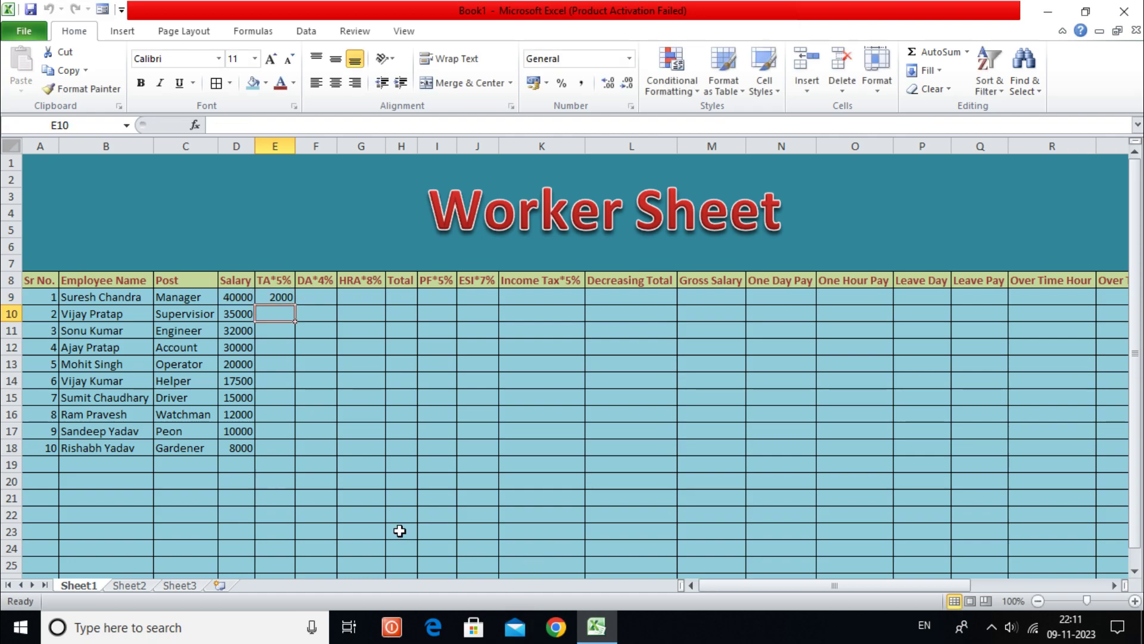
left_click(277, 297)
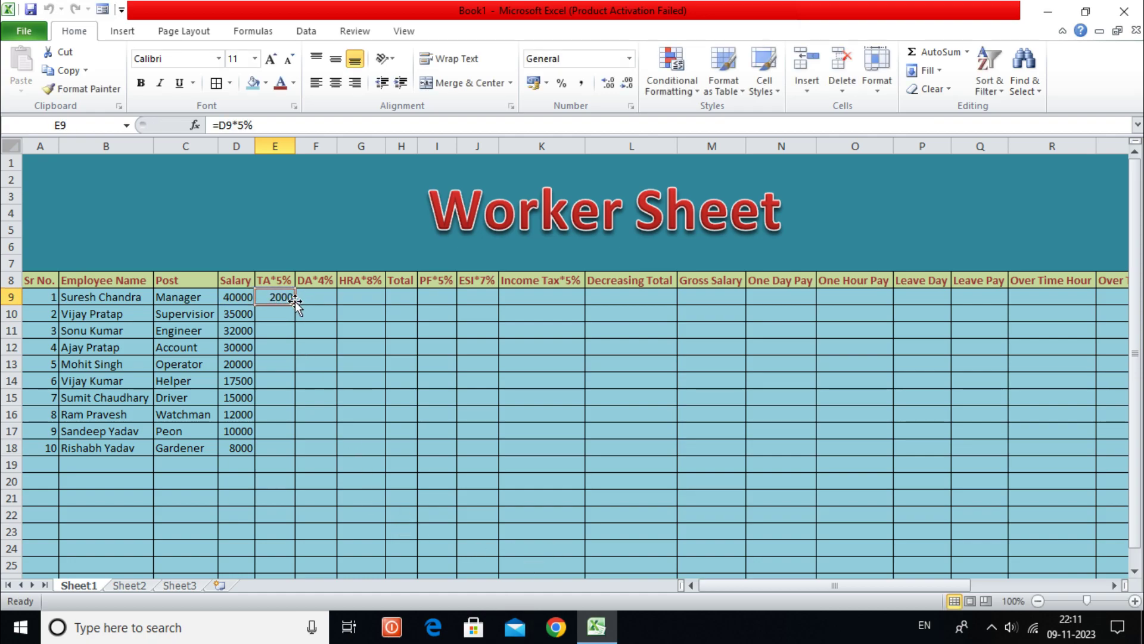
left_click_drag(295, 304, 295, 455)
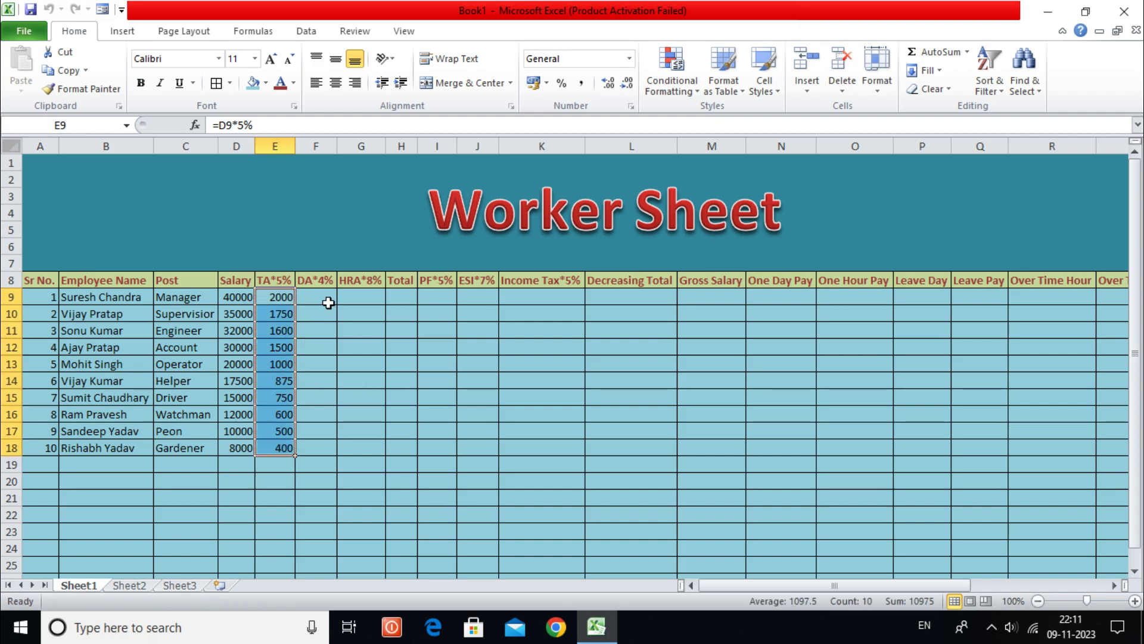
Compute DA*4% as =D9*4% in F9 and fill it down to row 18
left_click(325, 298)
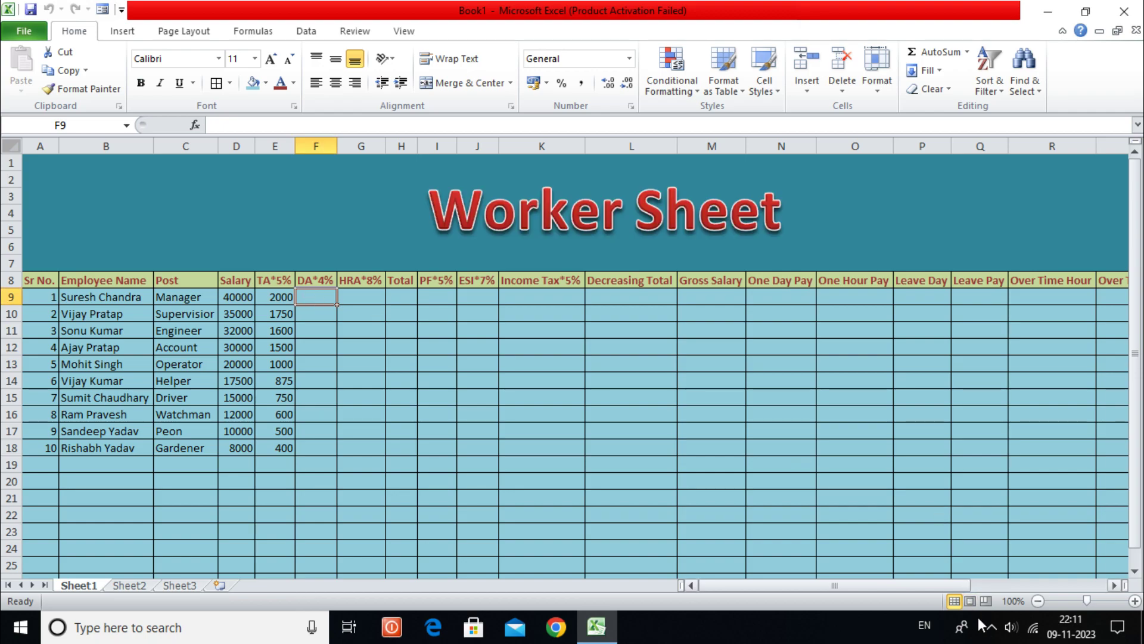
type("=")
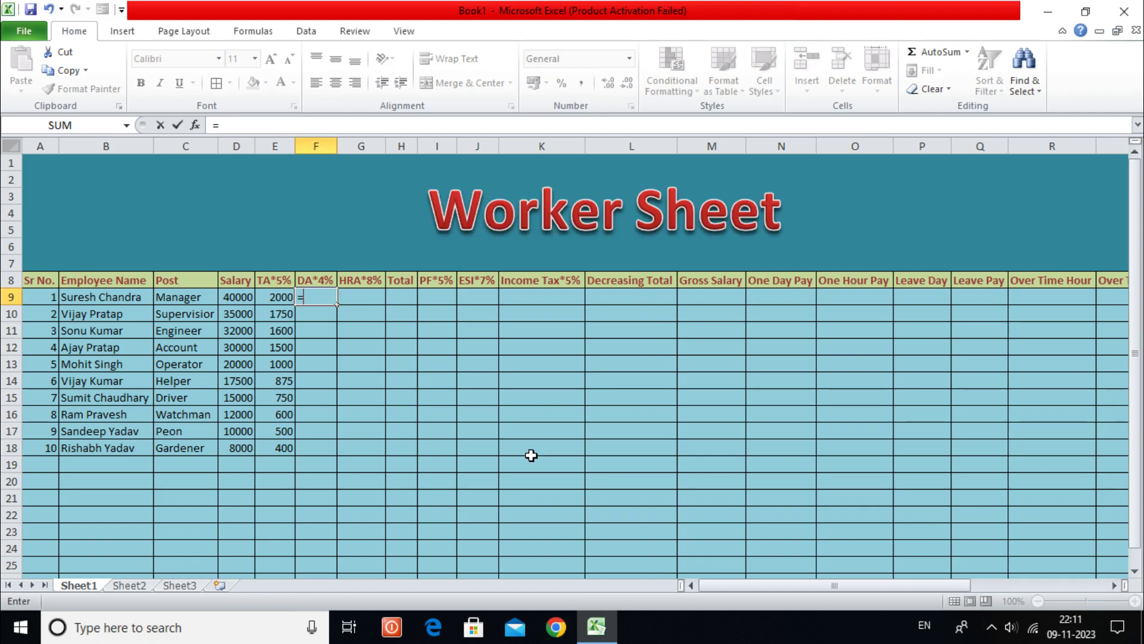
left_click(239, 296)
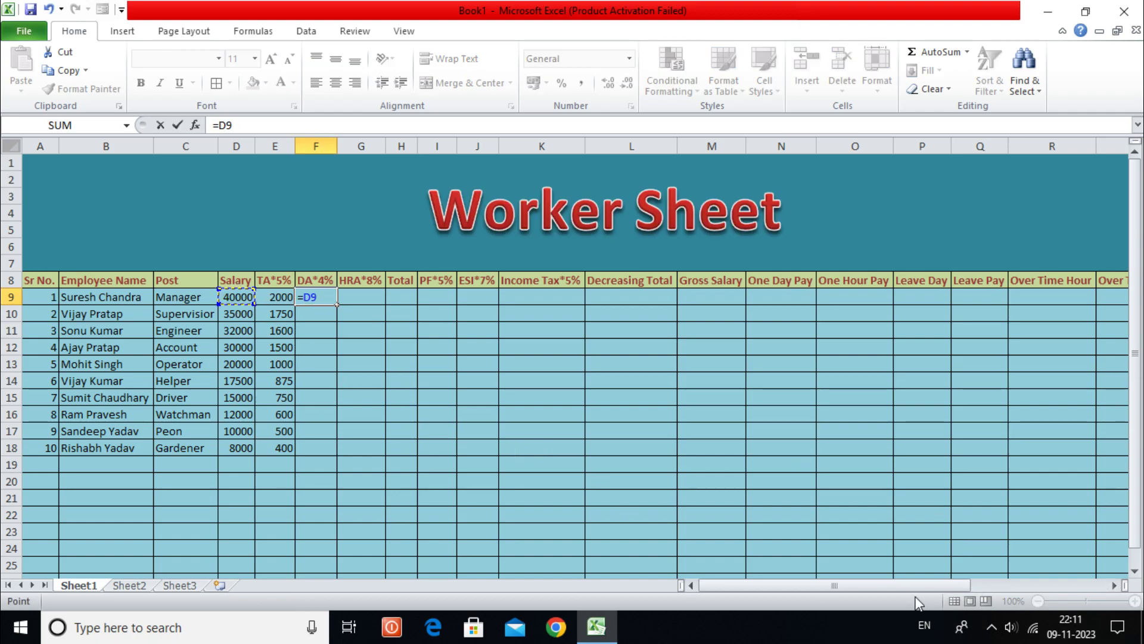
type("*")
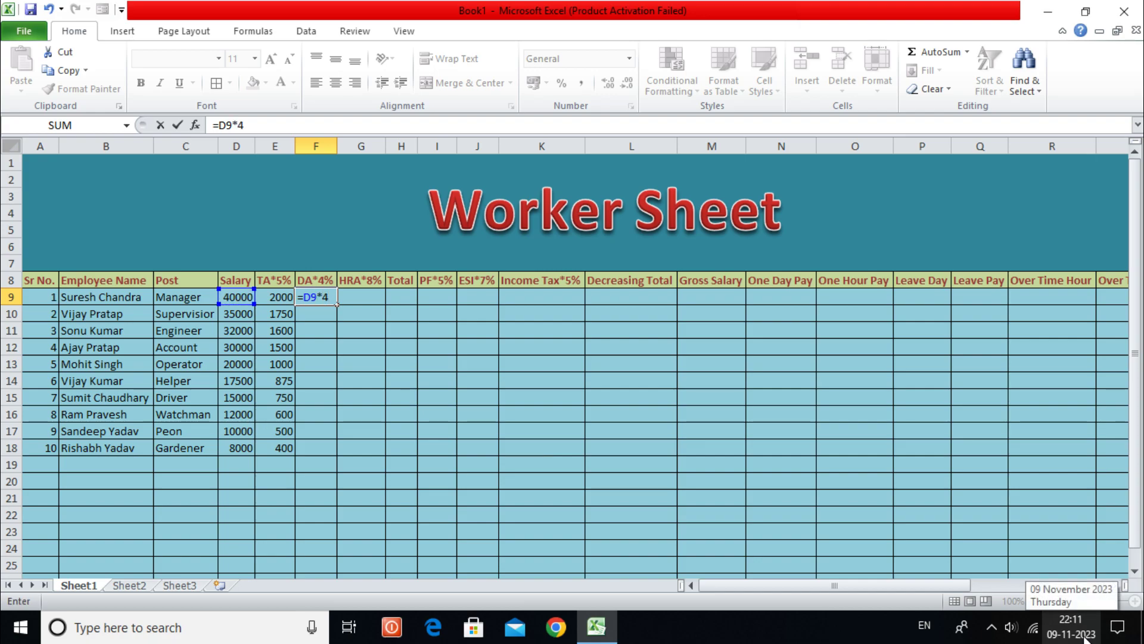
key("Return")
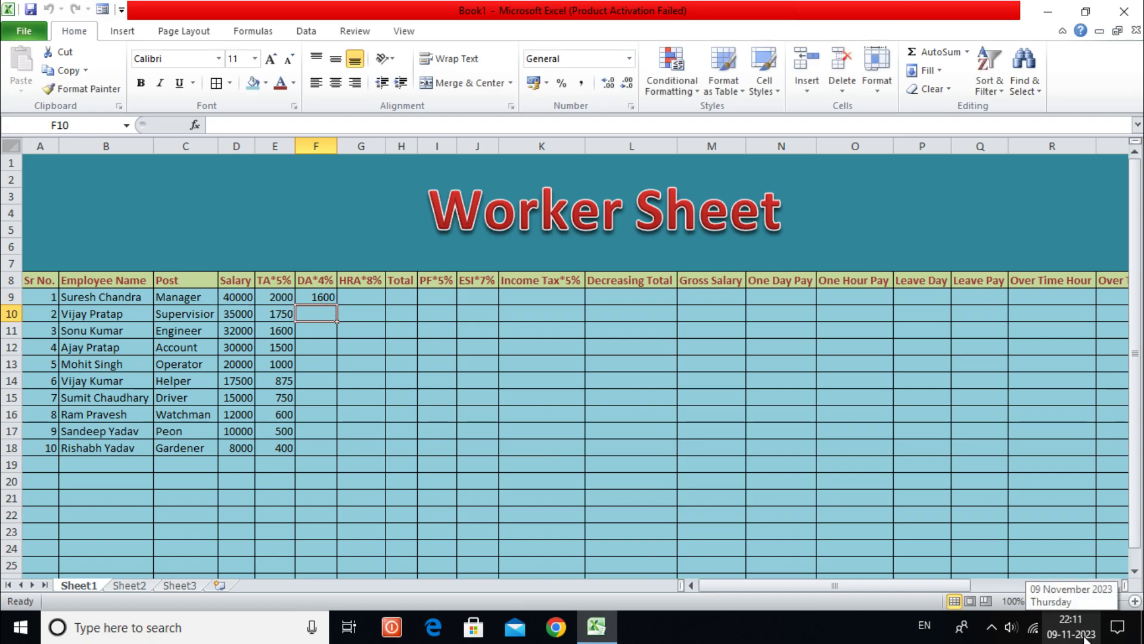
left_click(315, 298)
left_click_drag(338, 304, 347, 456)
Compute HRA*8% as =D9*8% in G9 and fill it down to row 18
left_click(363, 298)
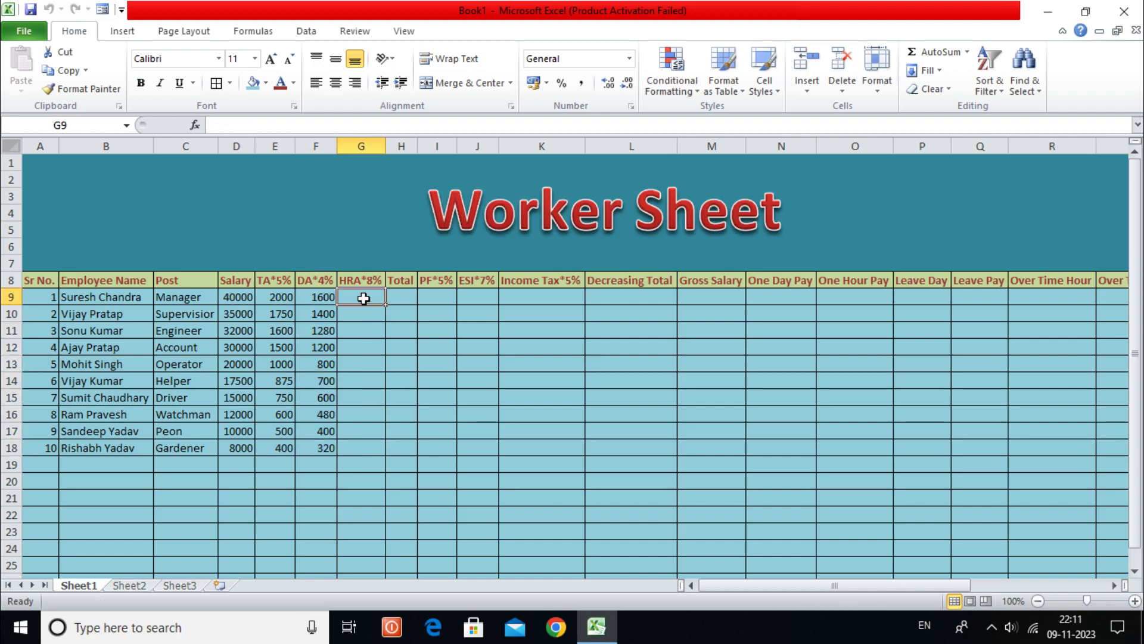
type("=")
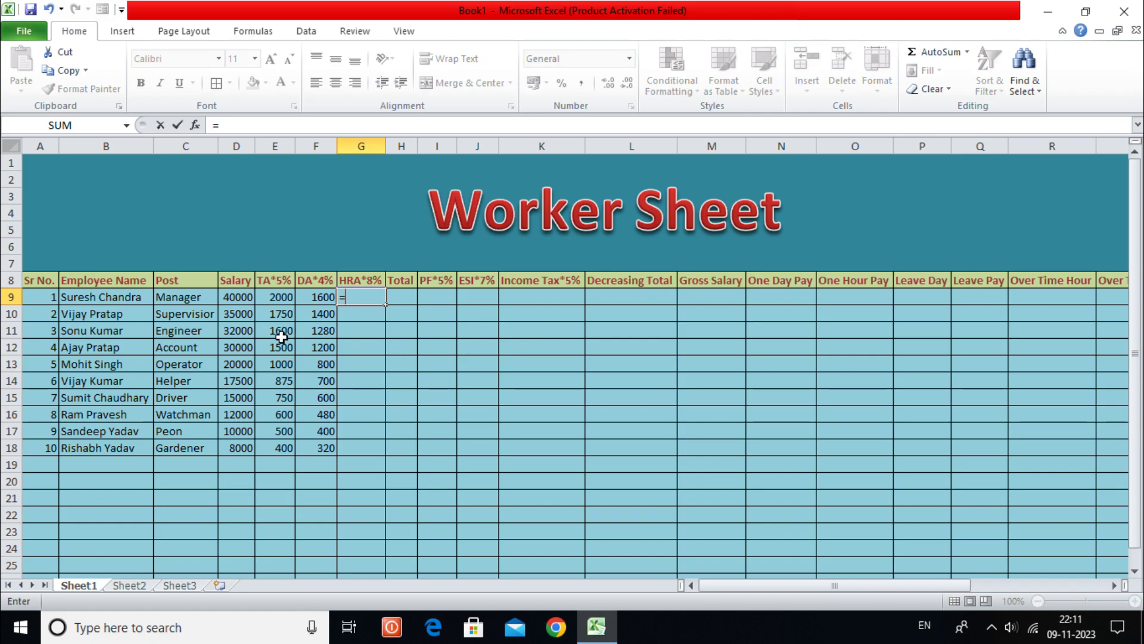
left_click_drag(197, 297, 239, 297)
left_click(235, 296)
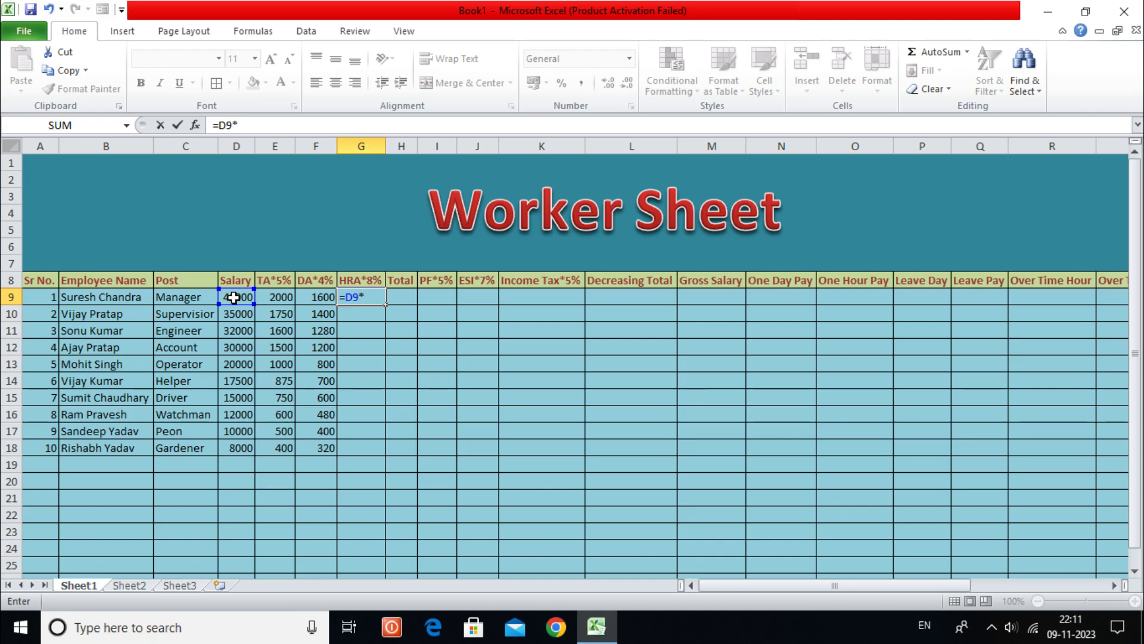
key("Return")
left_click(378, 296)
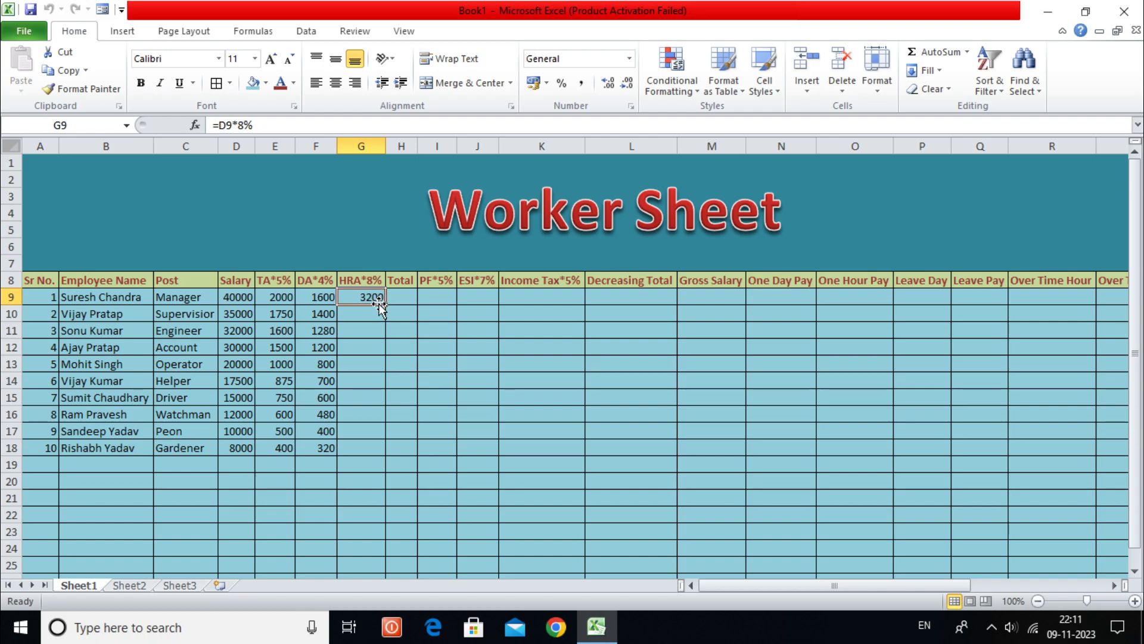
left_click(391, 306)
left_click(370, 296)
left_click_drag(385, 307, 379, 456)
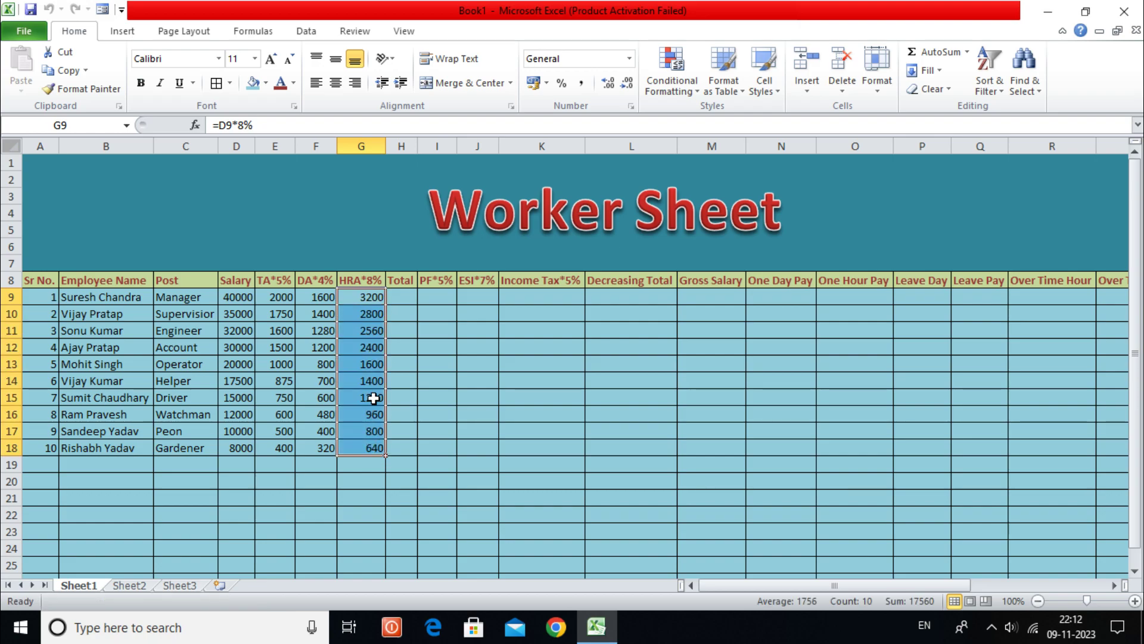
Enter =SUM(D9:G9) in H9 and fill the totals down to H18 (46800 to 9360)
left_click(399, 301)
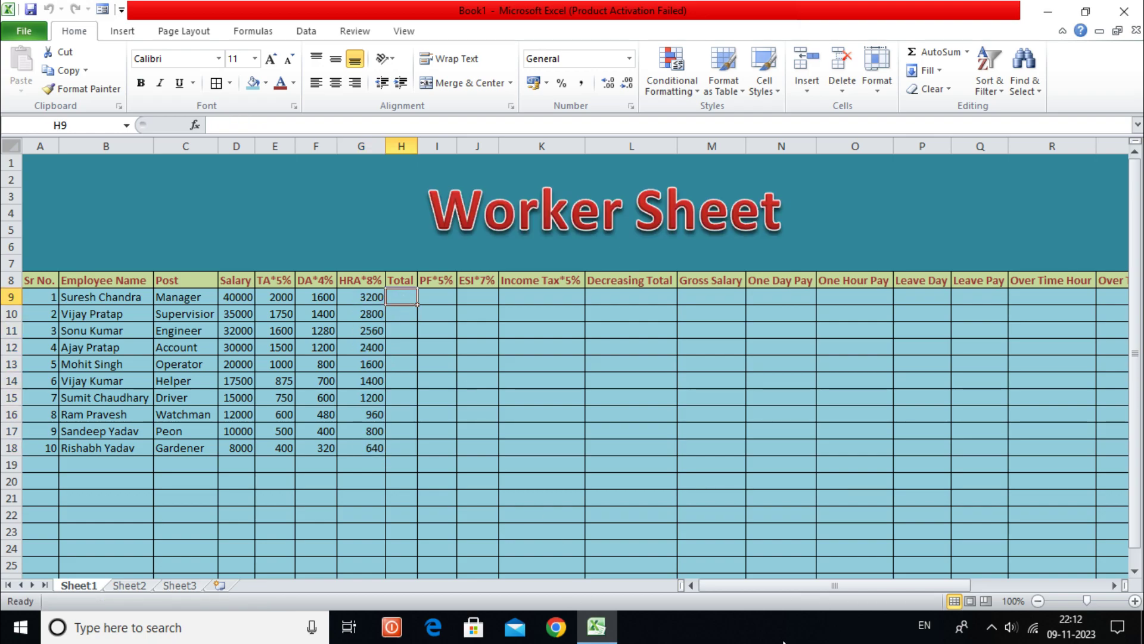
type("=")
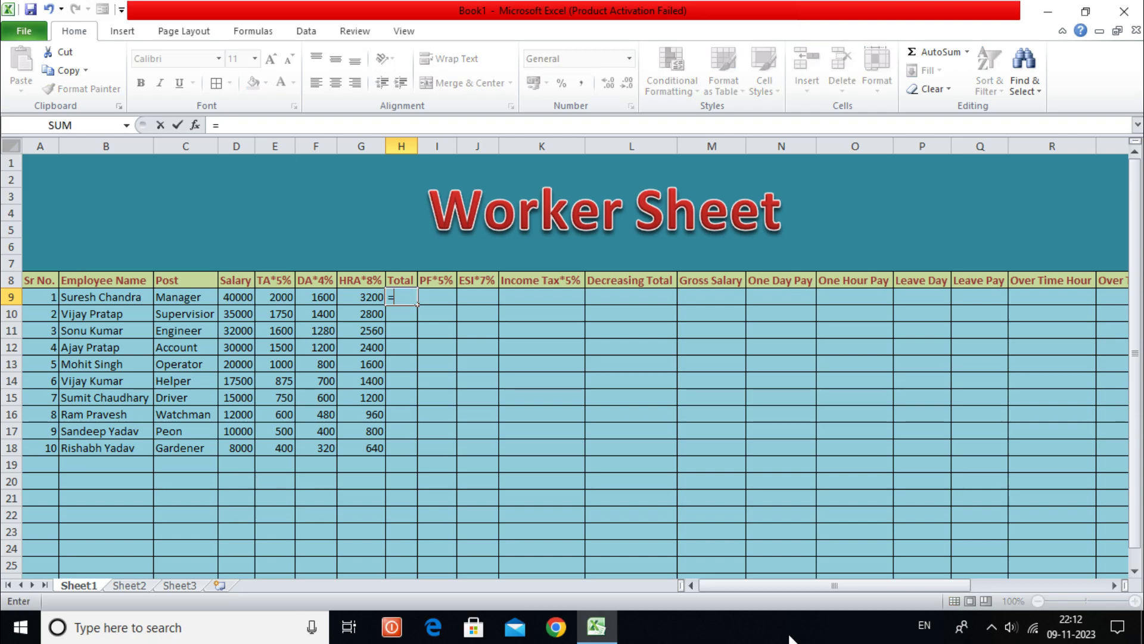
type("sum")
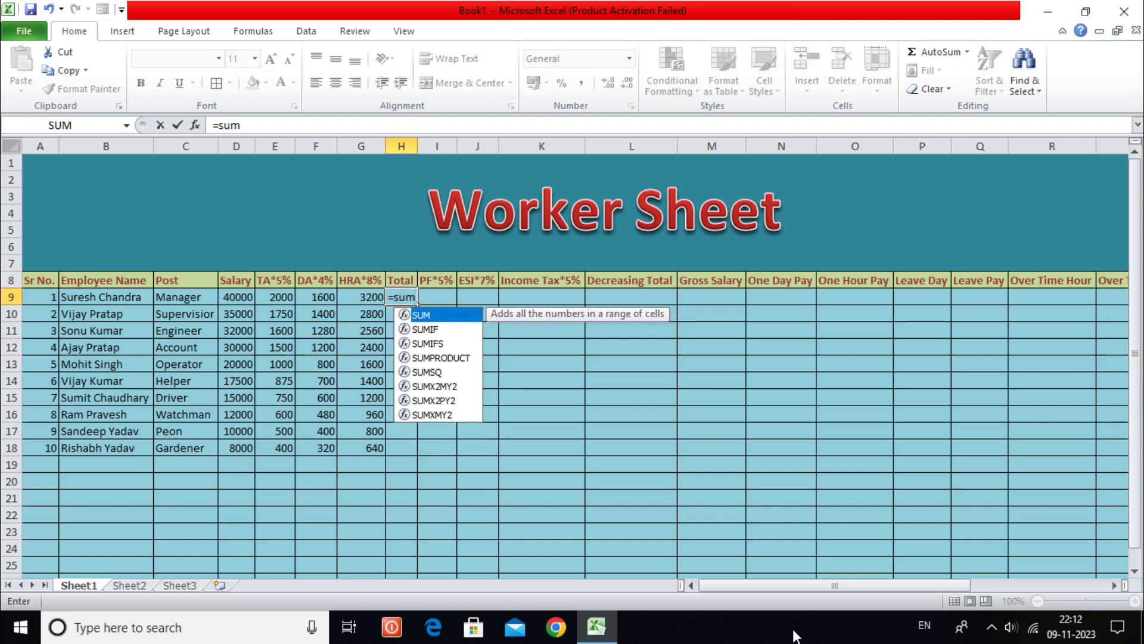
type("(")
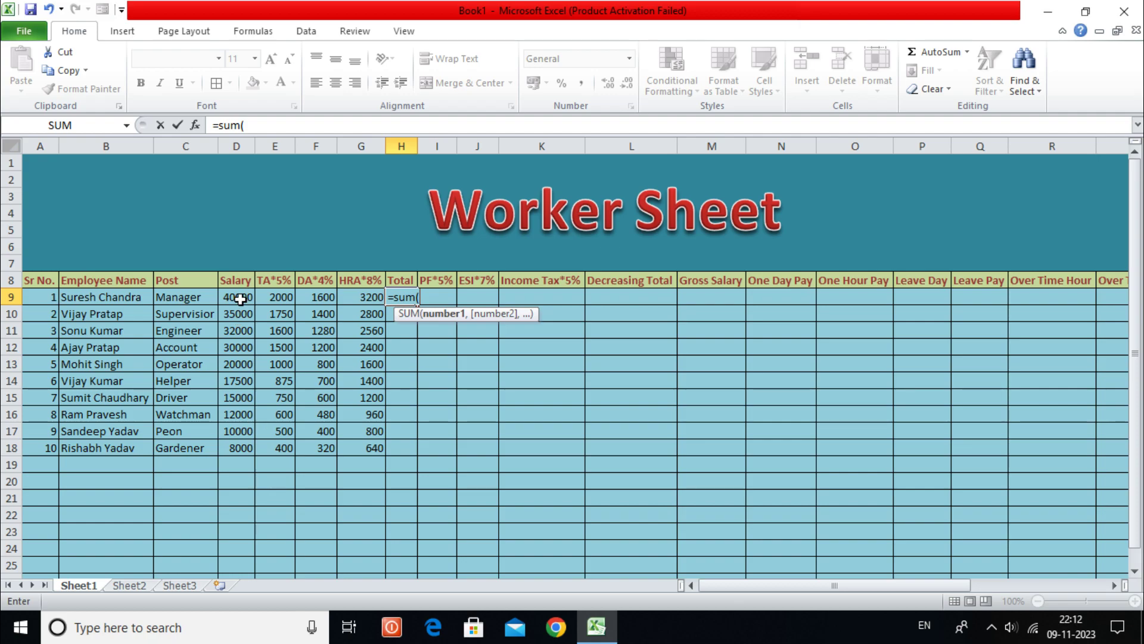
left_click_drag(231, 297, 348, 299)
type(")")
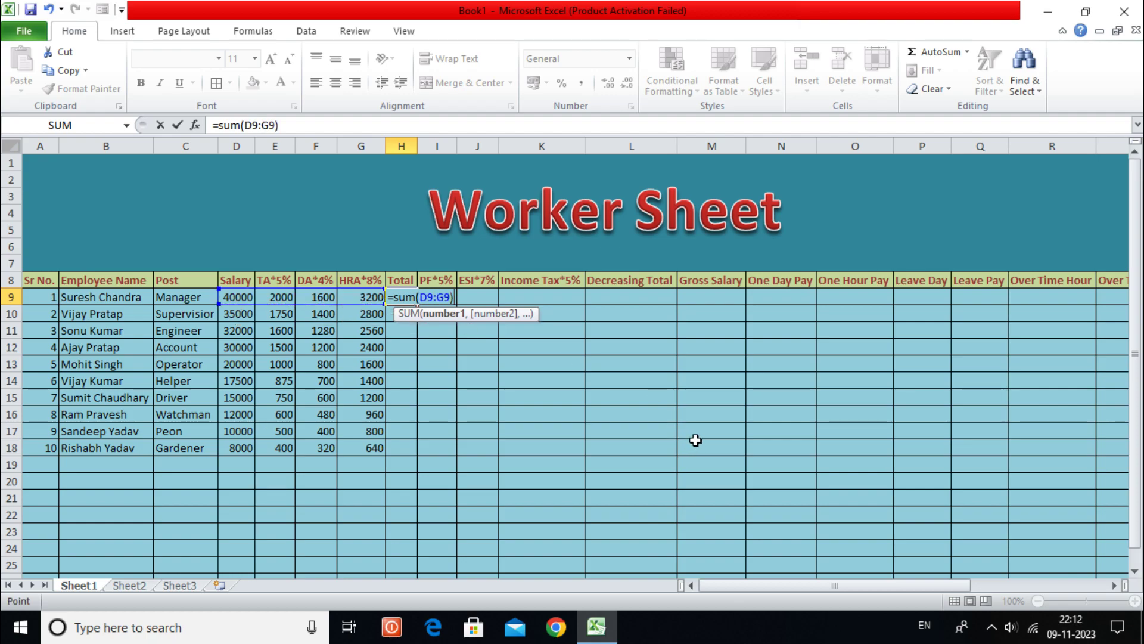
key("Return")
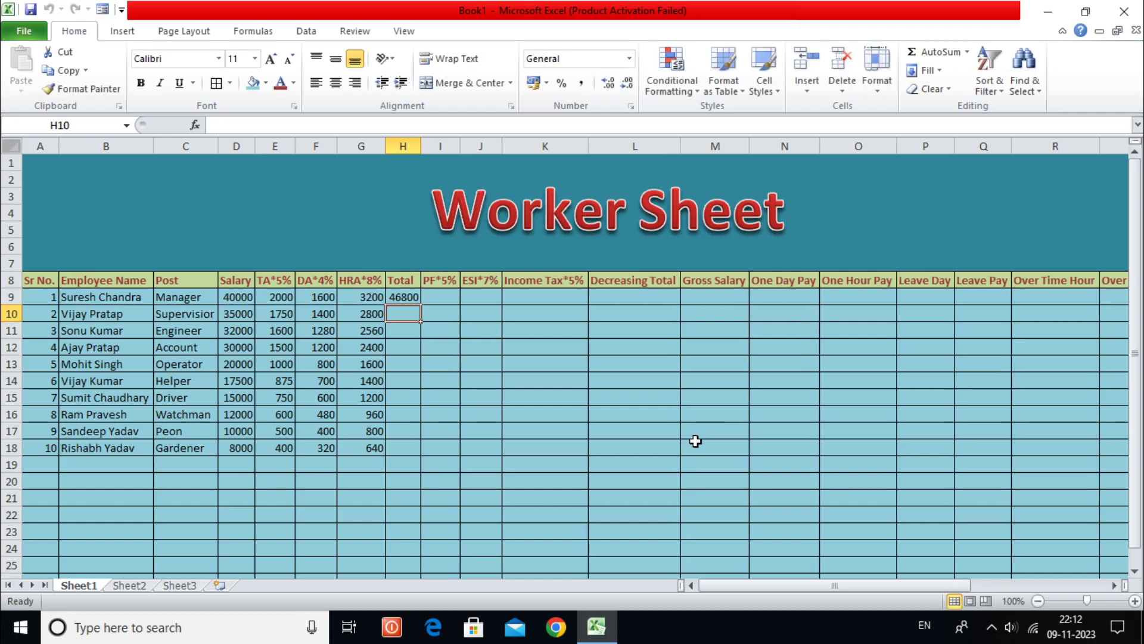
double_click(406, 299)
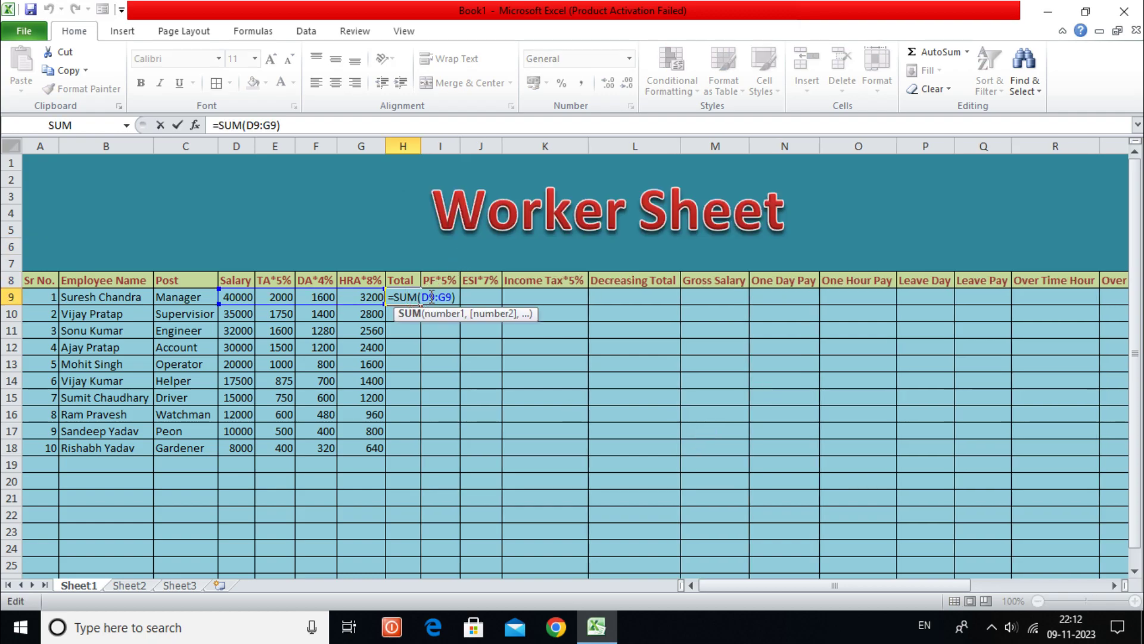
left_click(464, 299)
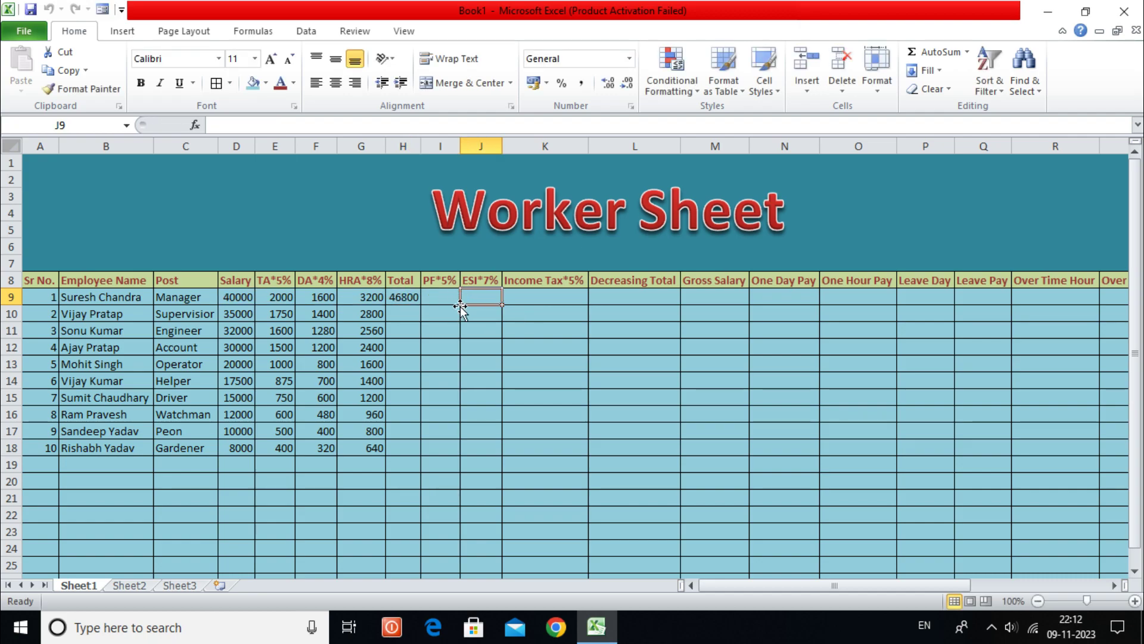
left_click(399, 295)
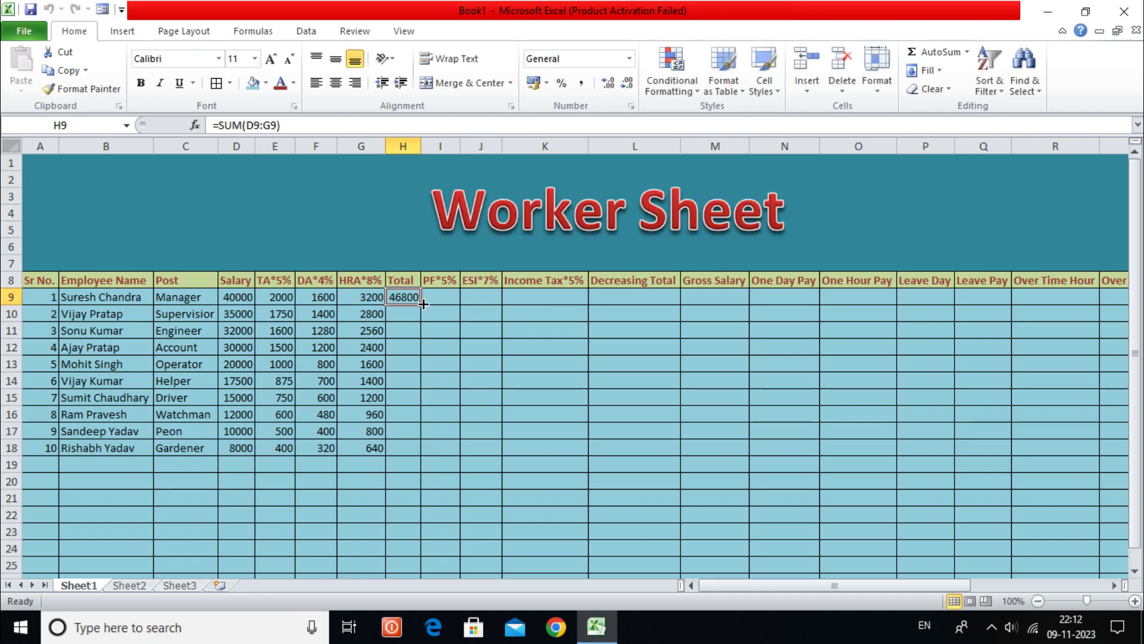
left_click_drag(422, 305, 415, 448)
Compute PF*5% as =D9*5% in I9 and fill it down to row 18
left_click(434, 299)
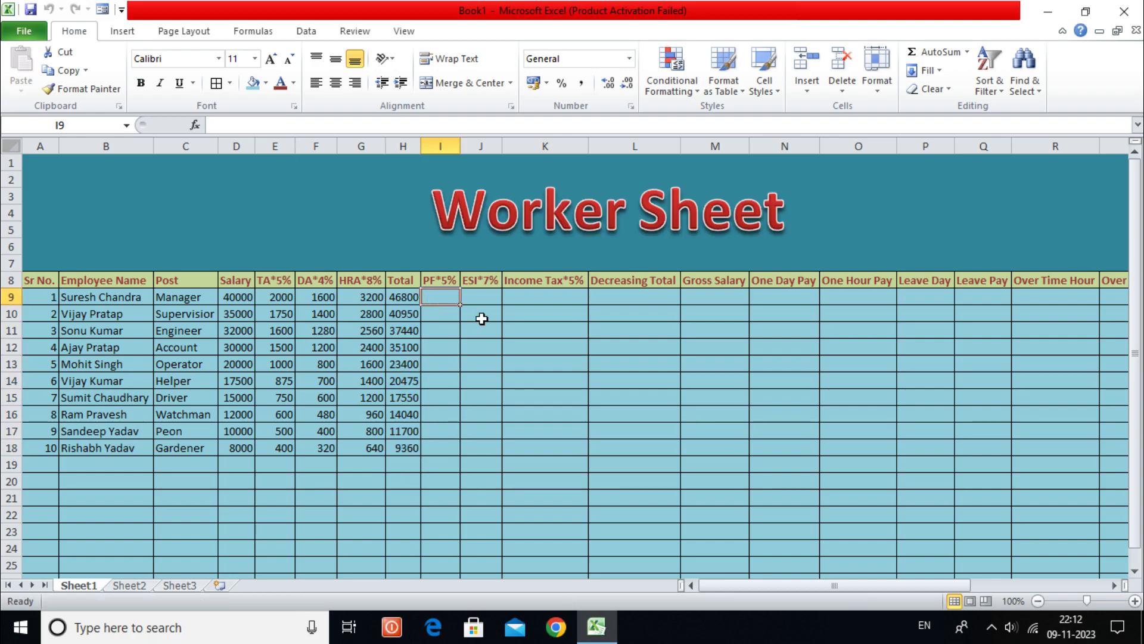
type("=")
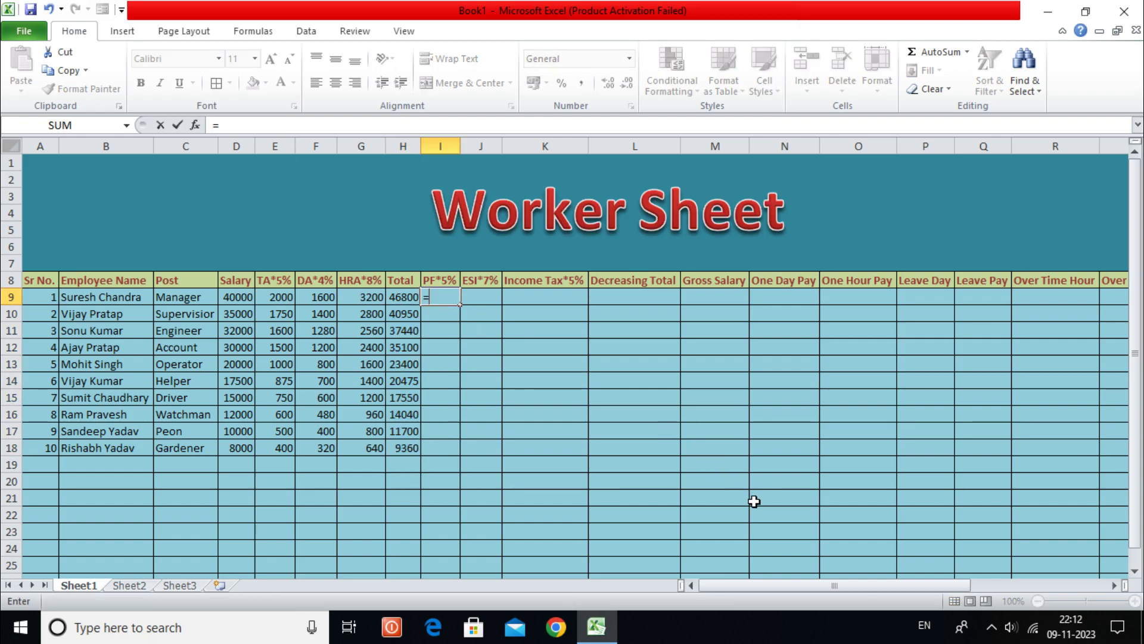
left_click(234, 296)
type("*5%")
key("Return")
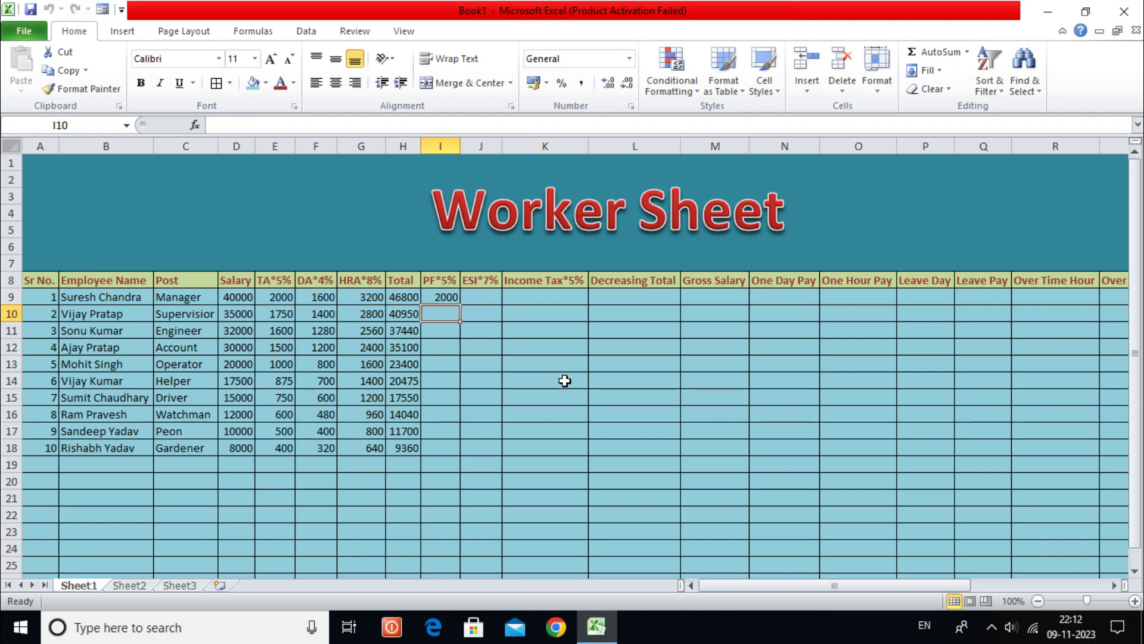
left_click(438, 294)
left_click_drag(462, 304, 456, 365)
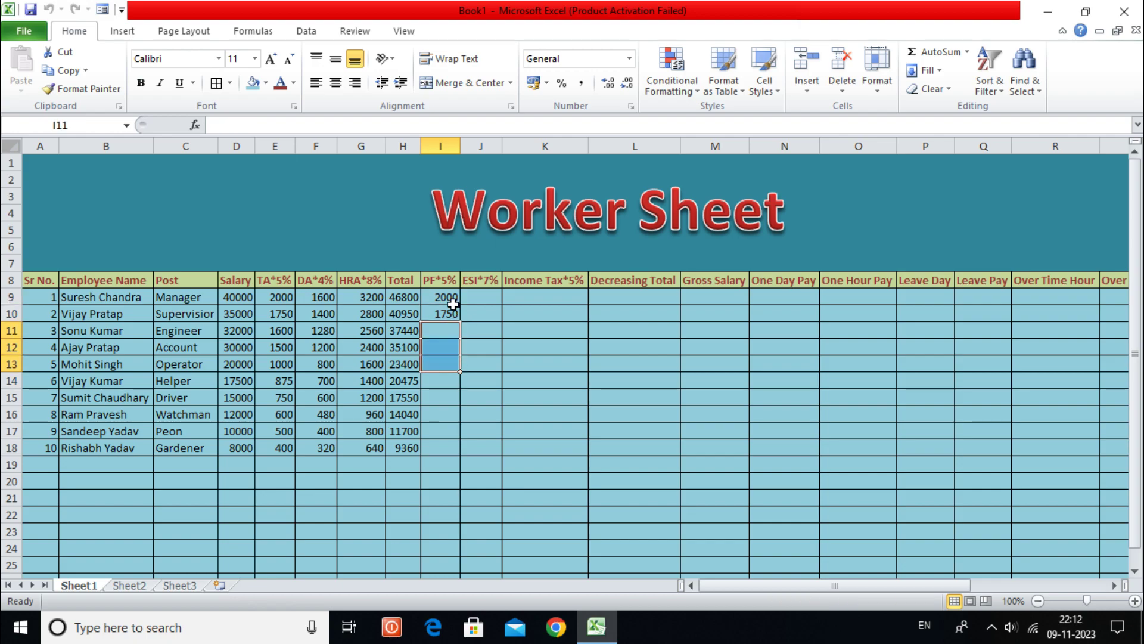
left_click(454, 298)
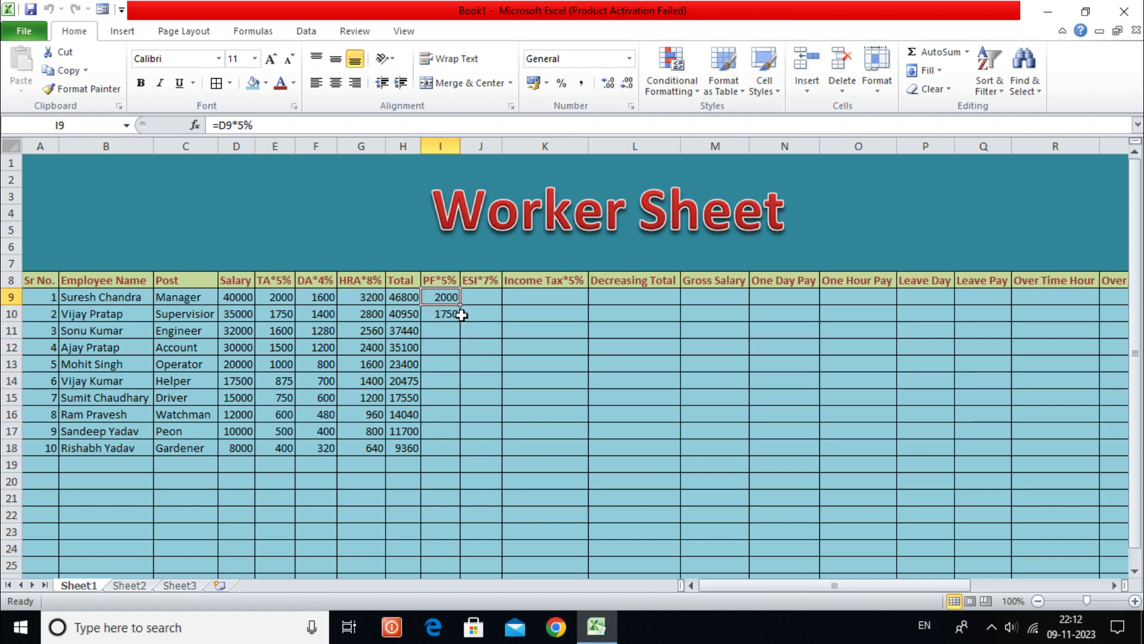
left_click_drag(461, 305, 460, 355)
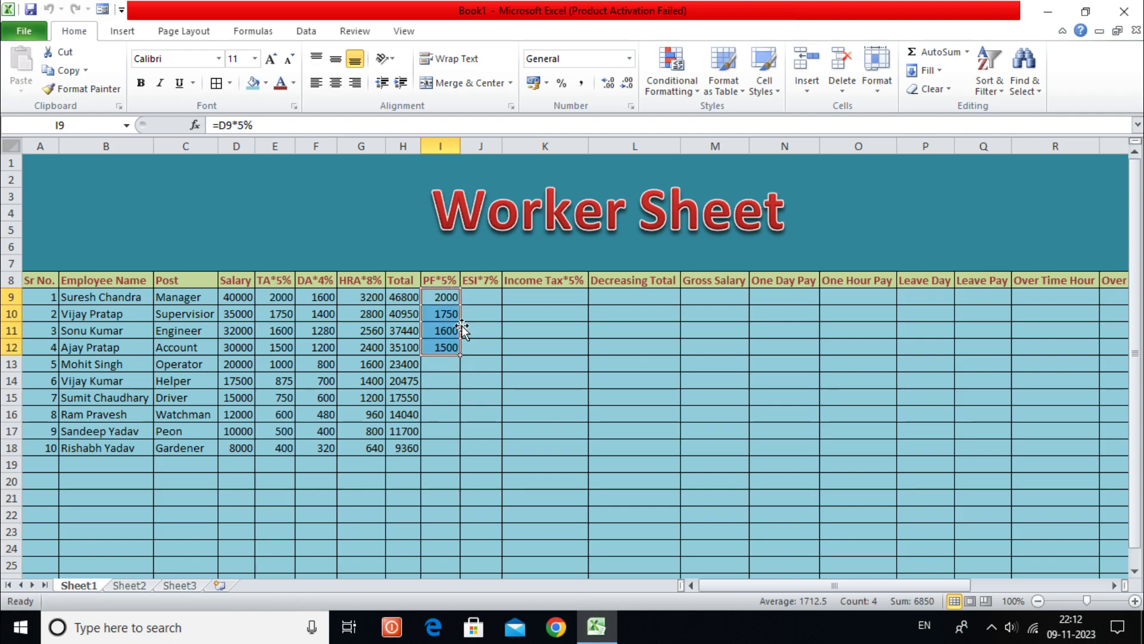
left_click(451, 301)
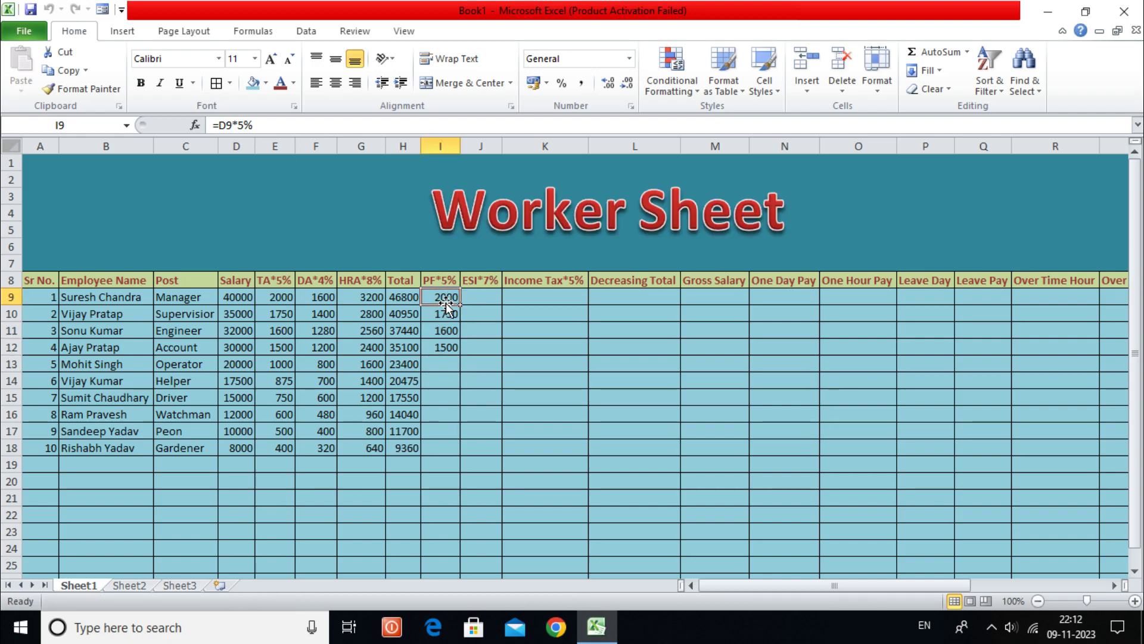
left_click_drag(460, 305, 461, 450)
Compute ESI*7% as =D9*7% in J9 and fill it down to row 18
left_click(492, 301)
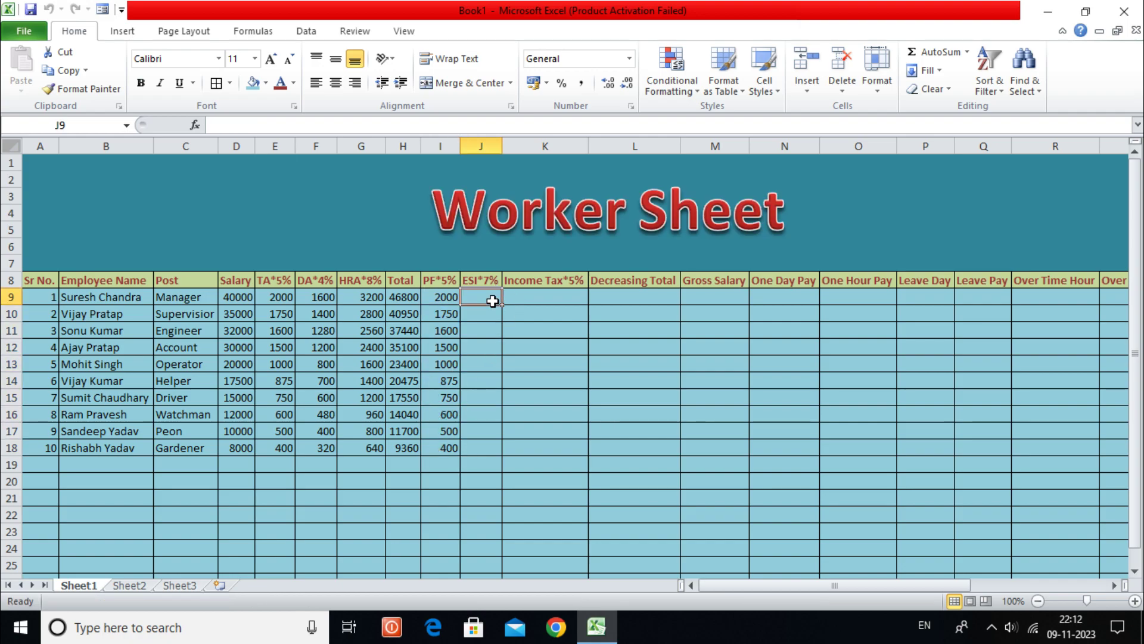
type("=")
left_click(238, 299)
type("*")
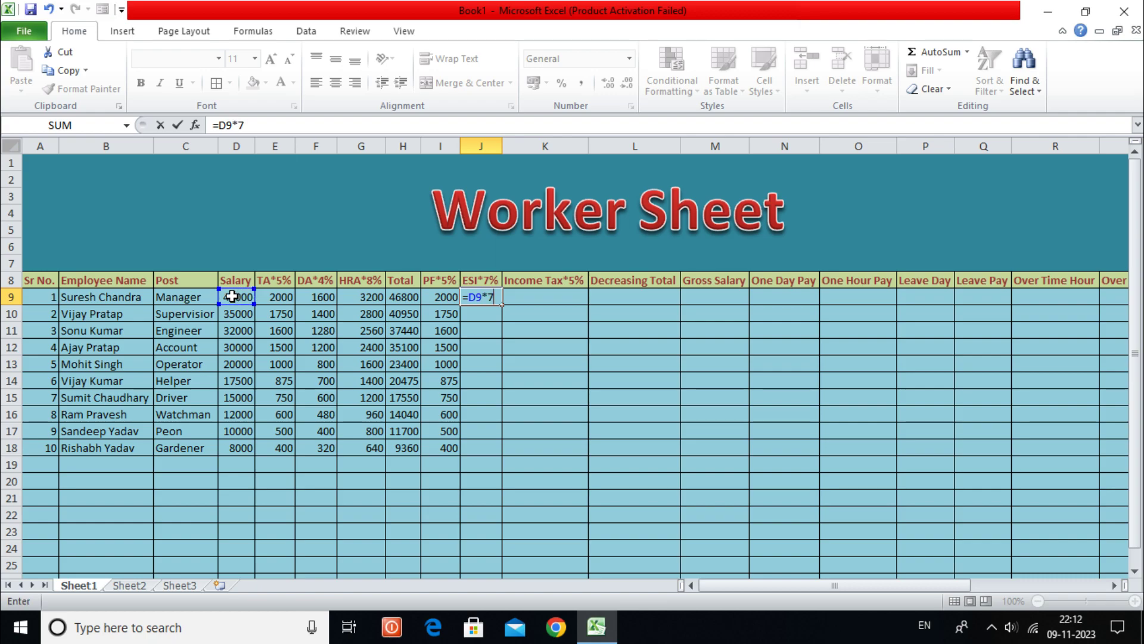
type("7%")
key("Return")
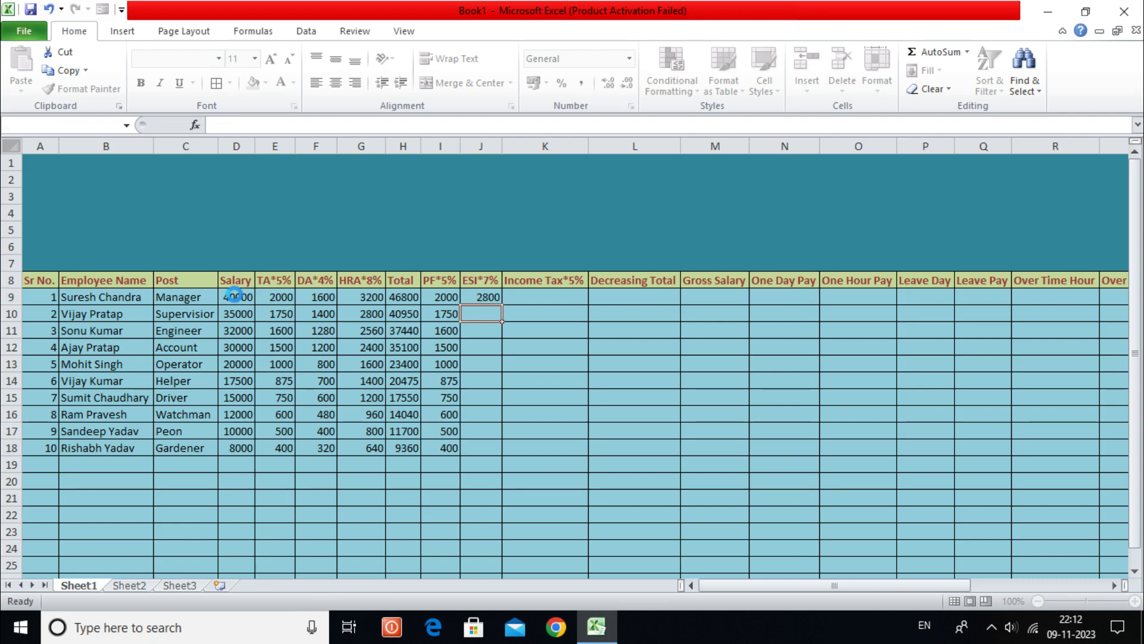
key("Up")
key("Up")
left_click(477, 298)
left_click_drag(504, 304, 502, 457)
Compute Income Tax*5% from salary in K9 and fill it down to row 18
left_click(536, 298)
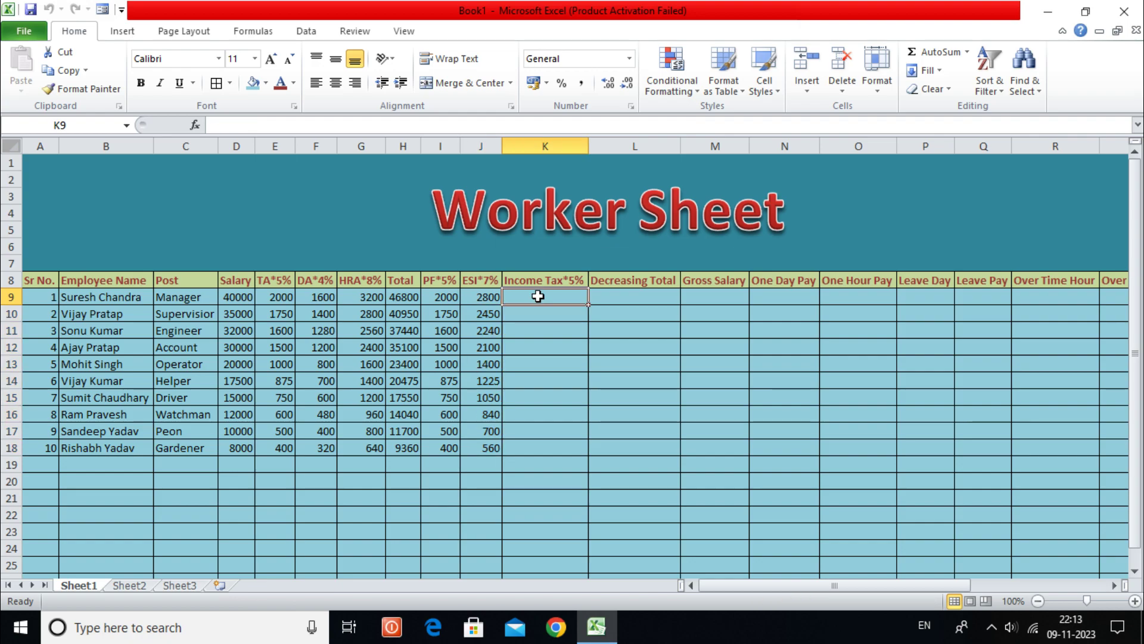
type("=")
left_click(237, 297)
type("*9")
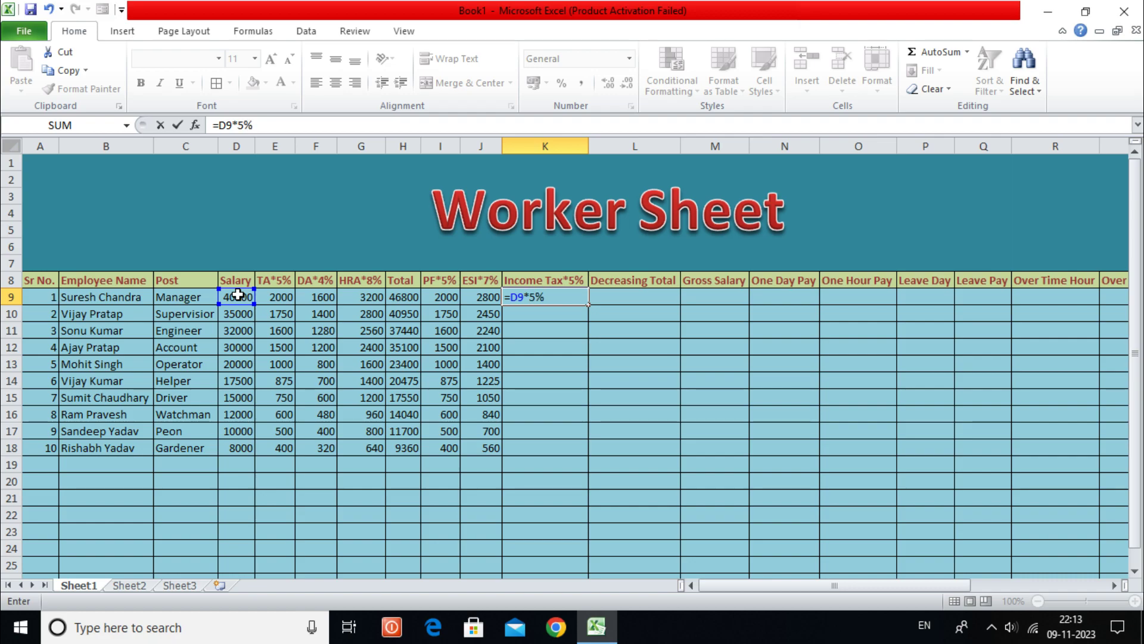
type("%")
key("Return")
left_click(549, 302)
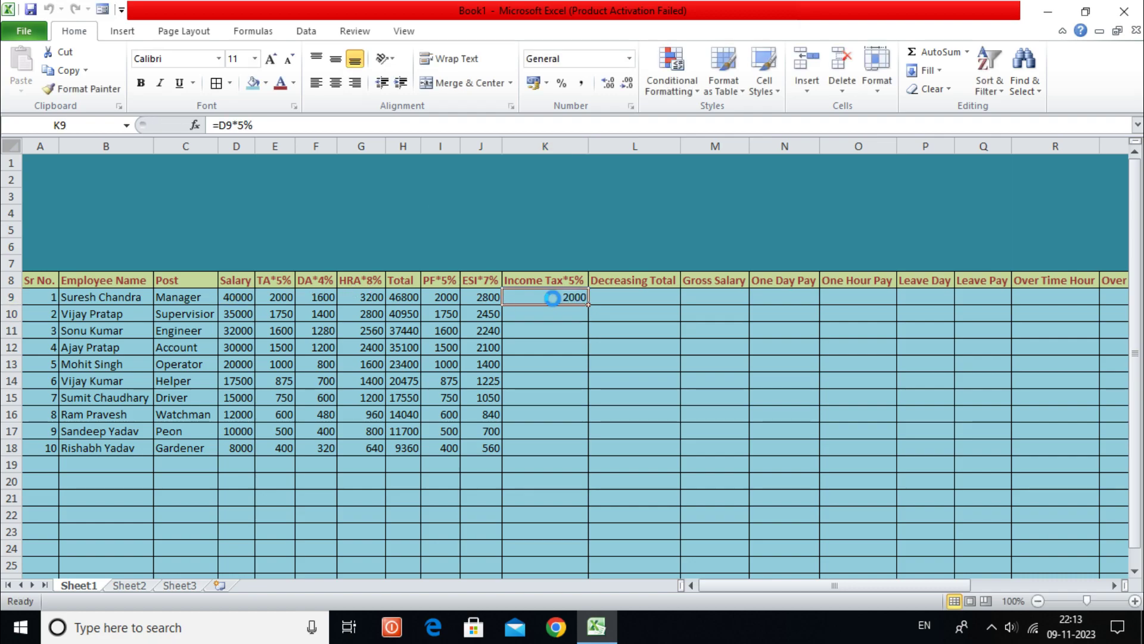
left_click_drag(588, 304, 586, 455)
Enter =SUM(I9:K9) in L9 and fill the deduction totals down to L18
left_click(615, 301)
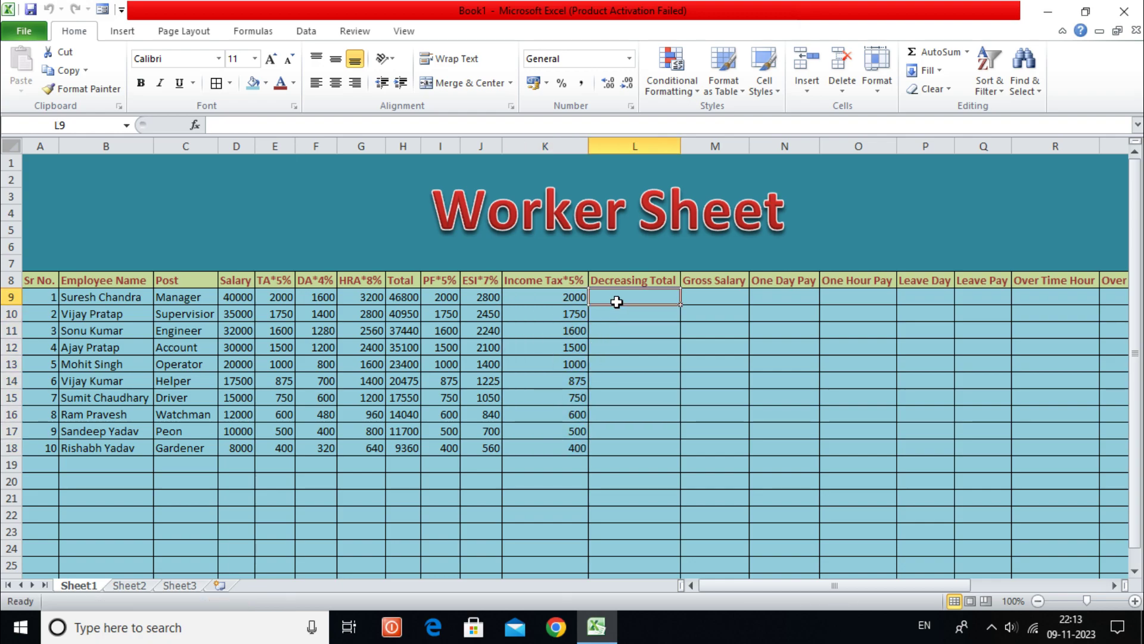
type("=")
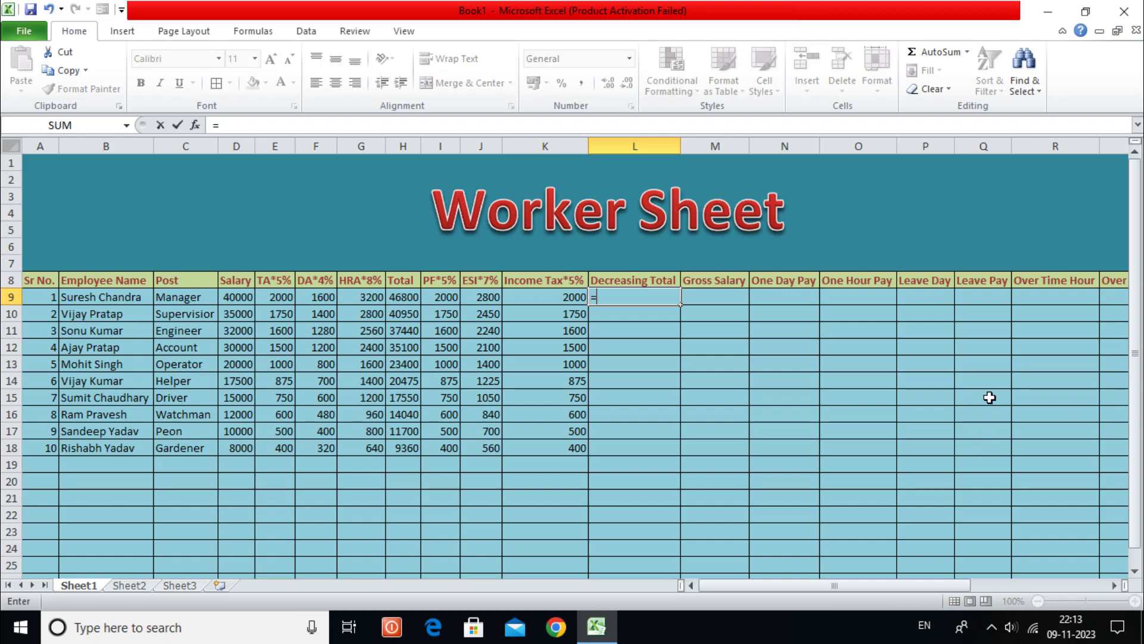
type("sum(")
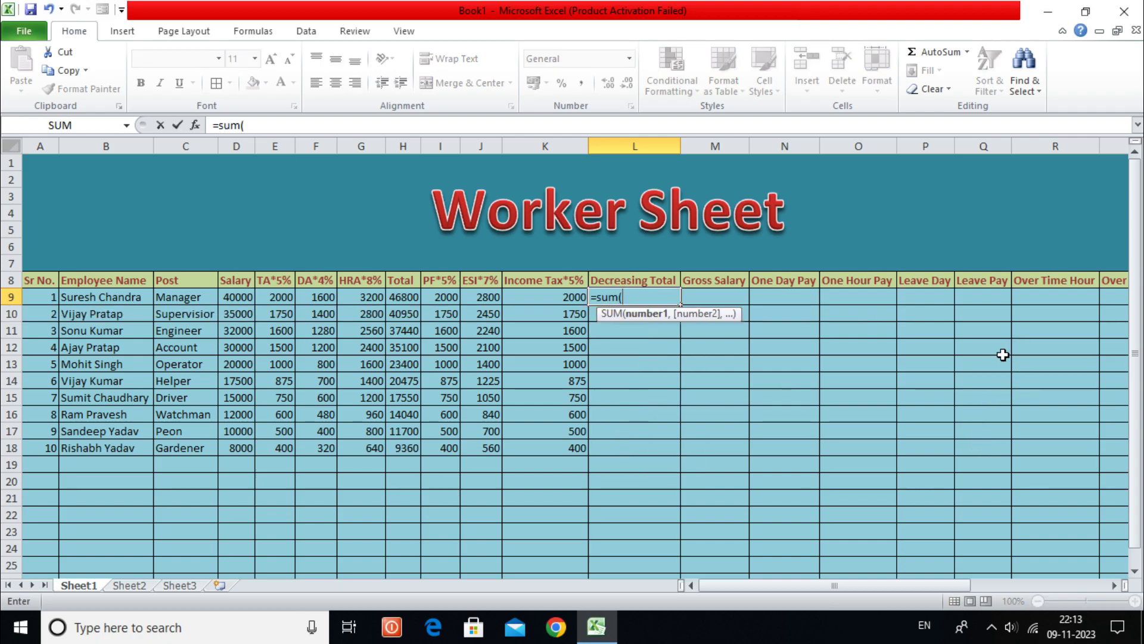
left_click_drag(433, 295, 552, 298)
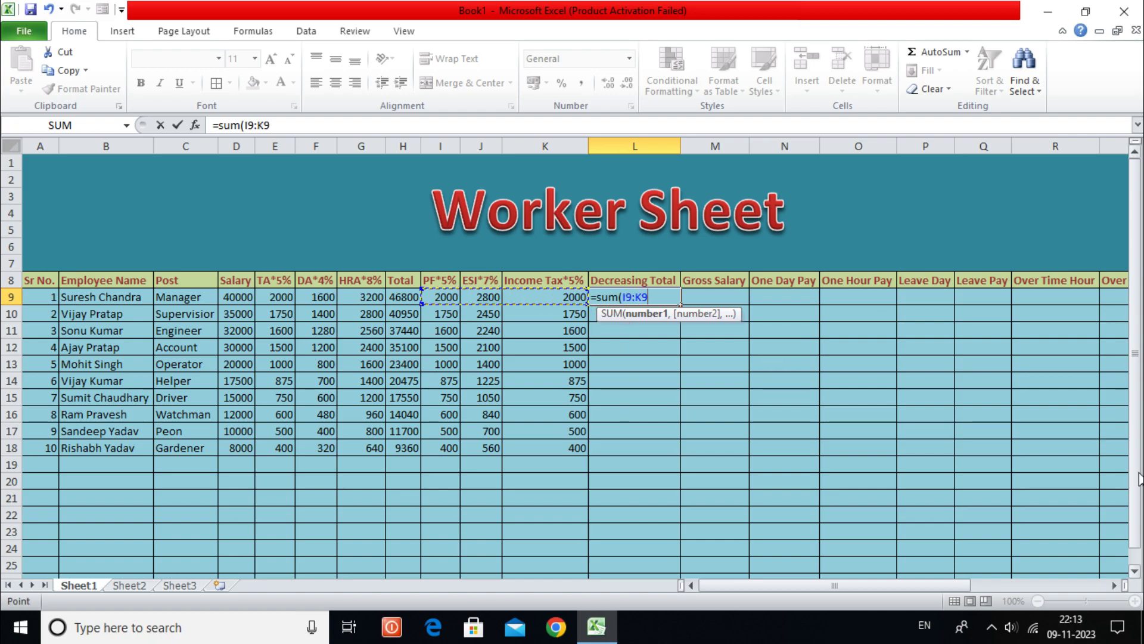
type(")")
key("Return")
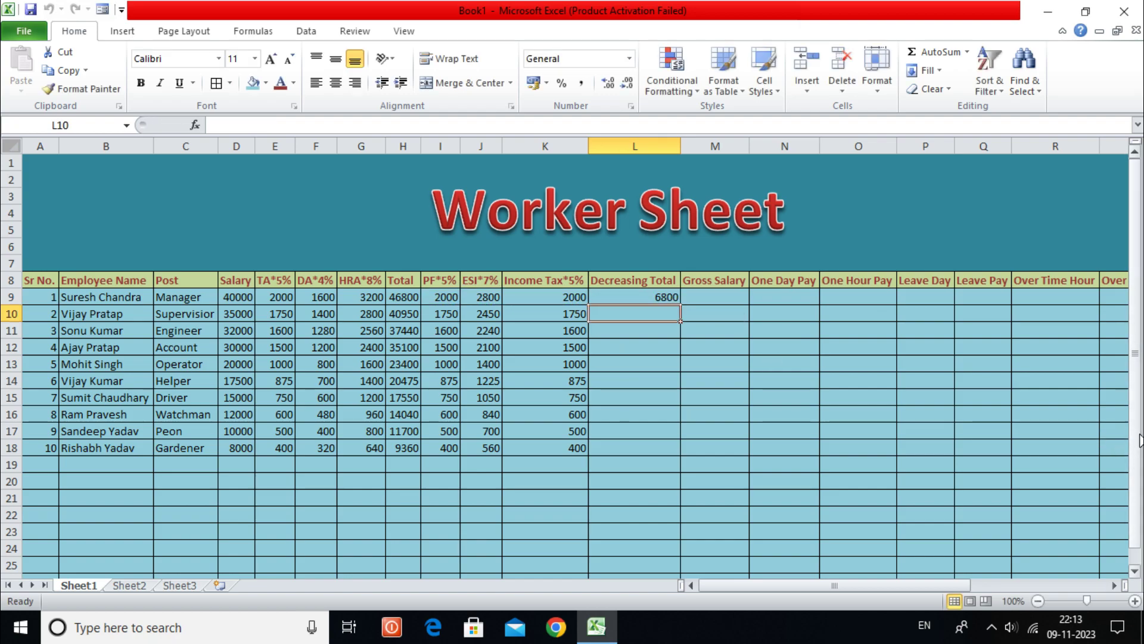
left_click(656, 296)
left_click_drag(681, 305, 670, 450)
Enter =H9-L9 in M9 for Gross Salary and fill it down to M18
left_click(717, 298)
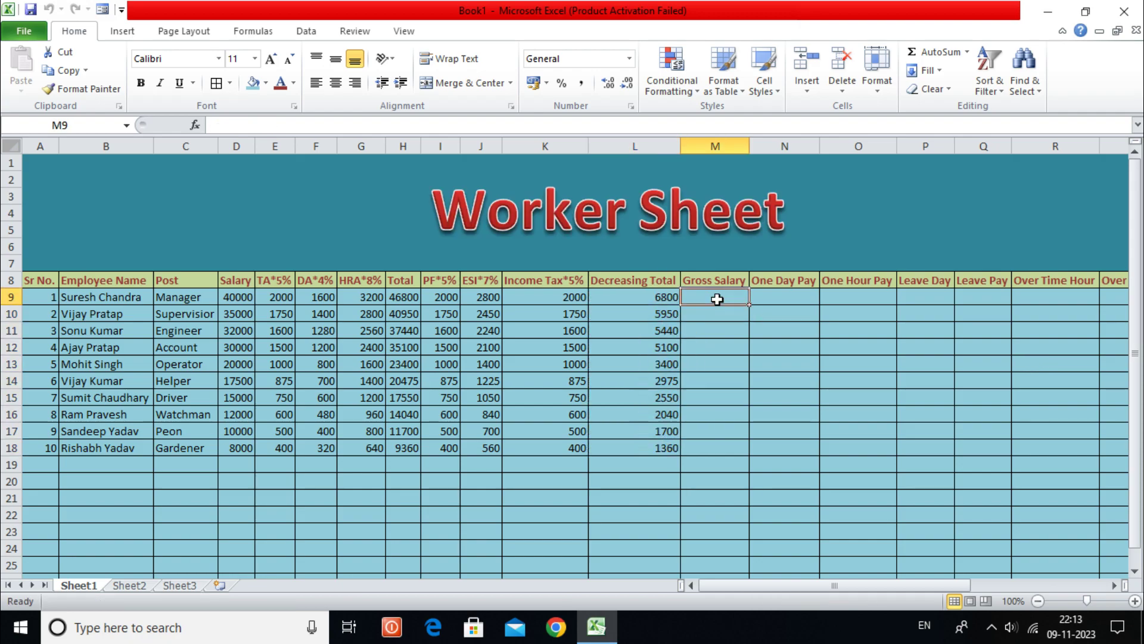
type("=")
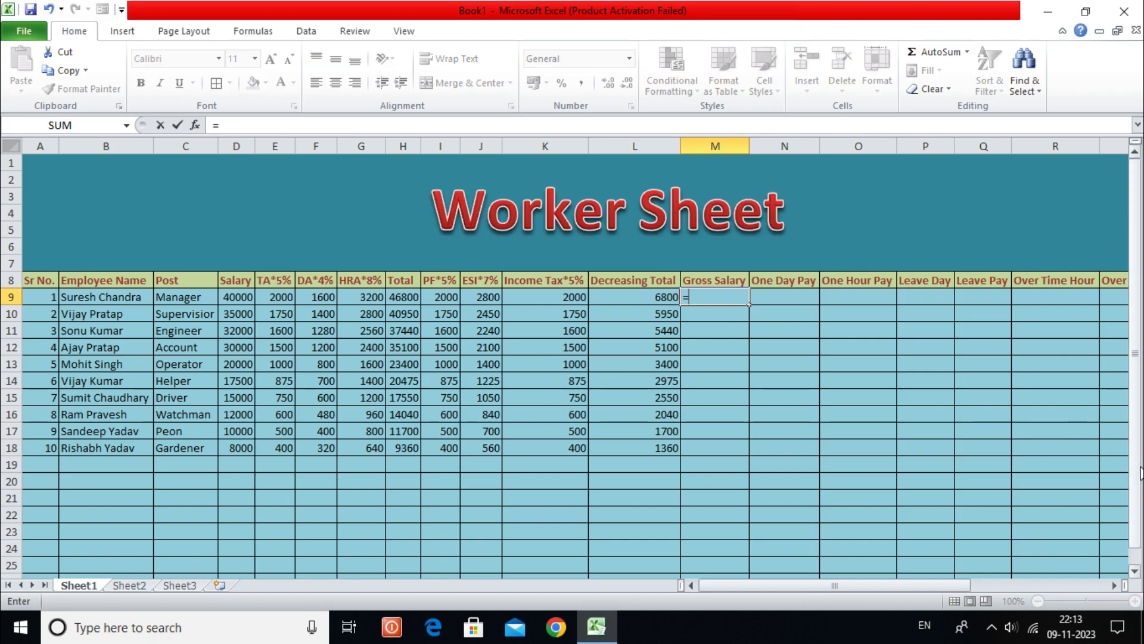
left_click(399, 298)
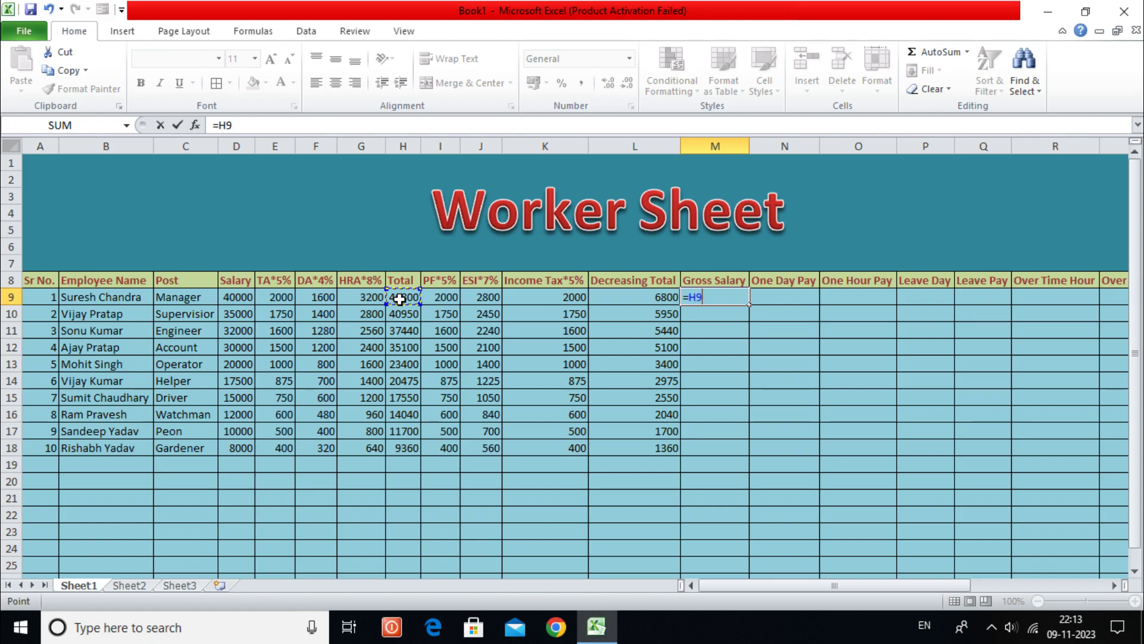
type("-")
left_click(631, 298)
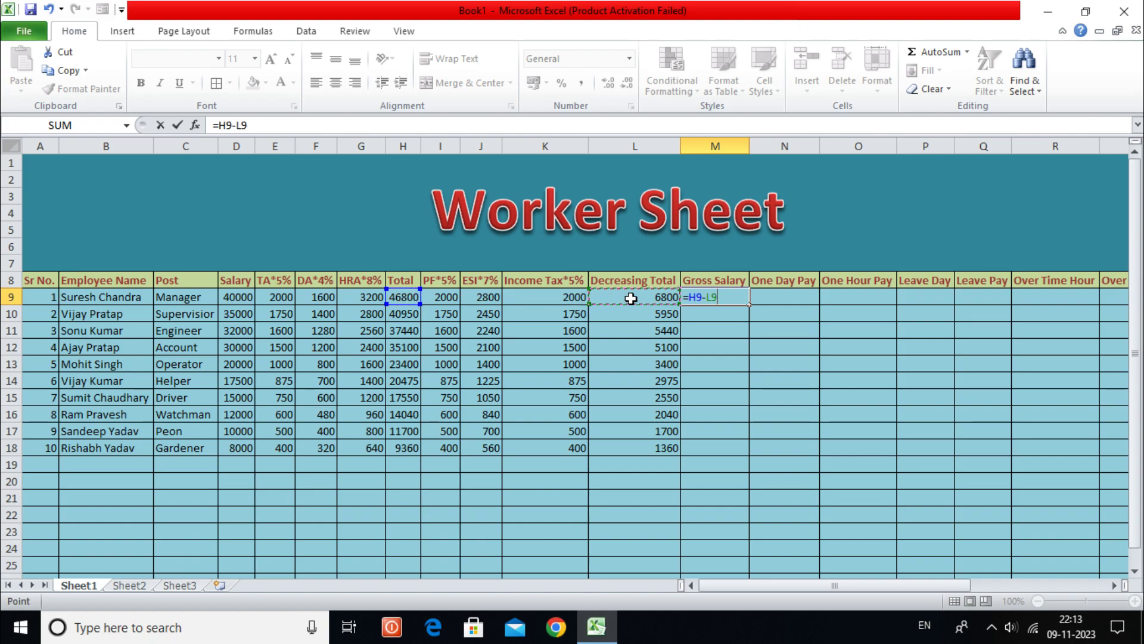
key("Return")
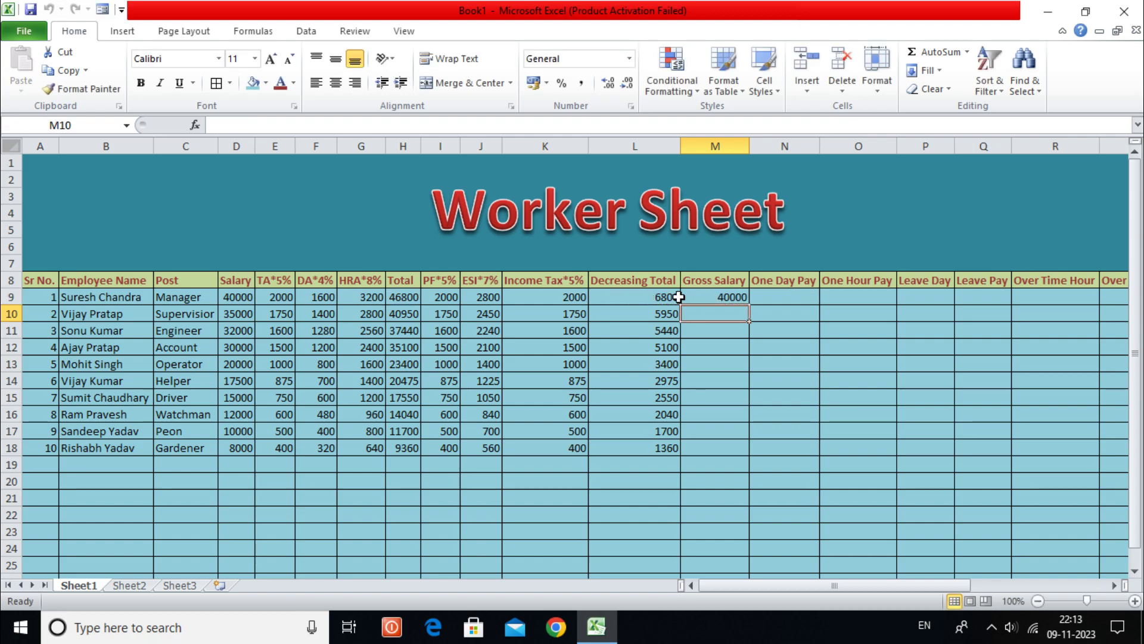
left_click(719, 295)
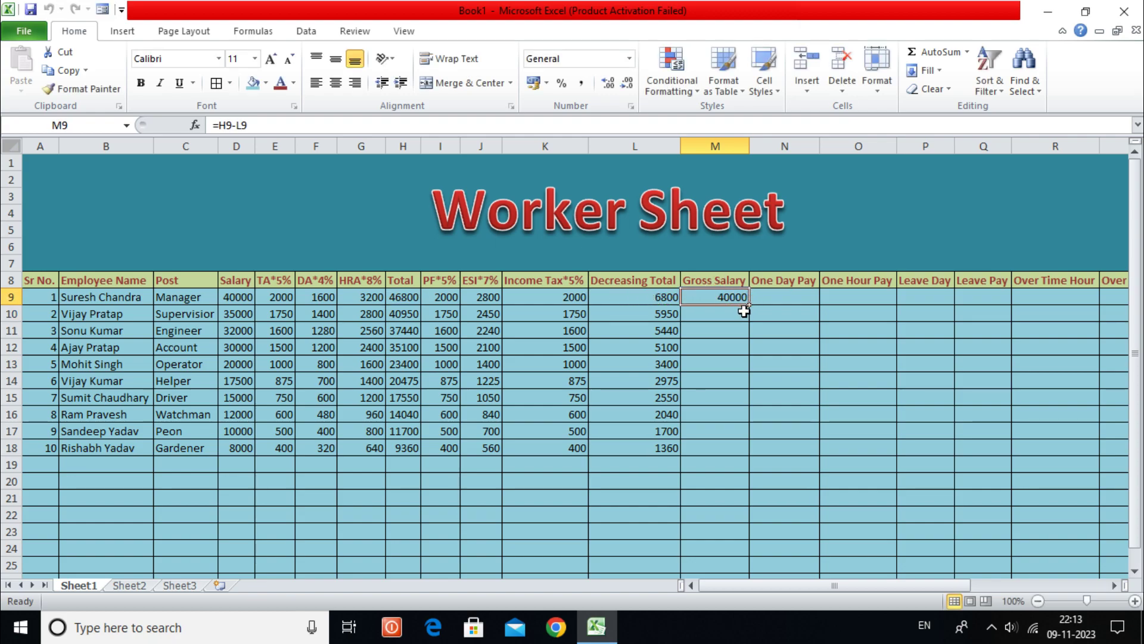
left_click_drag(748, 306, 733, 453)
left_click(773, 297)
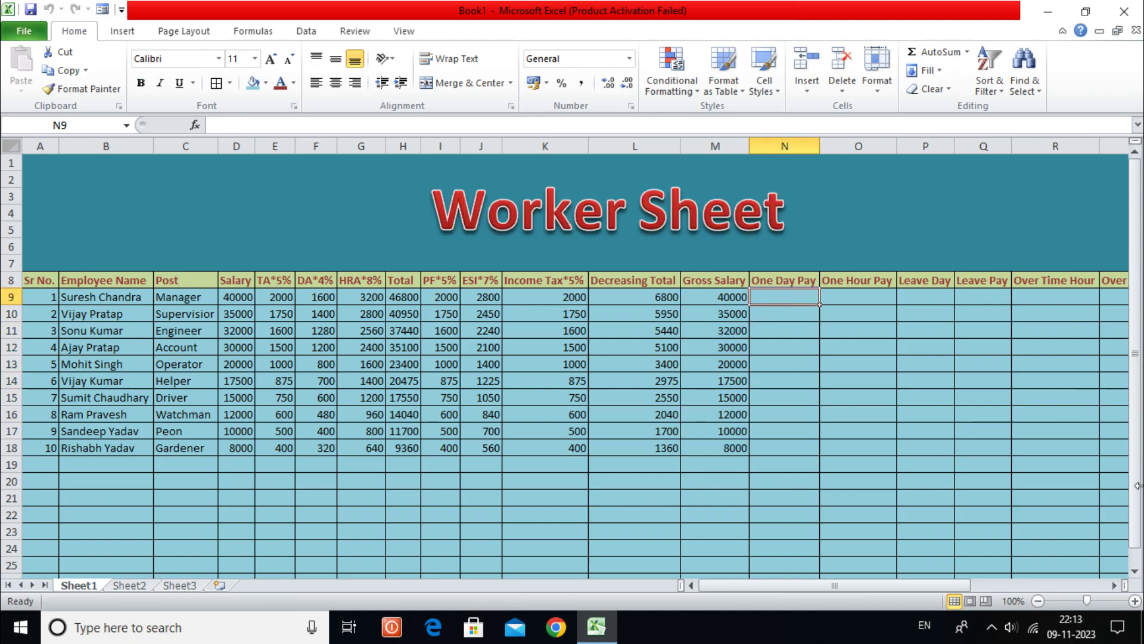
Enter =M9/31 in N9 for One Day Pay and copy it down to N18
type("=")
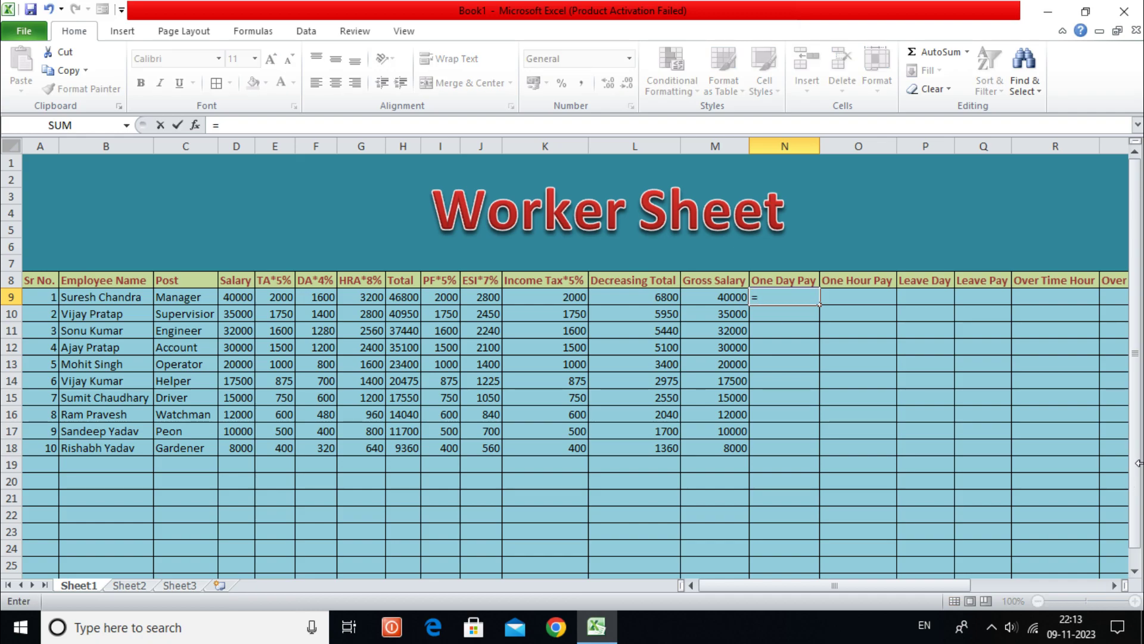
left_click(694, 296)
type("/31")
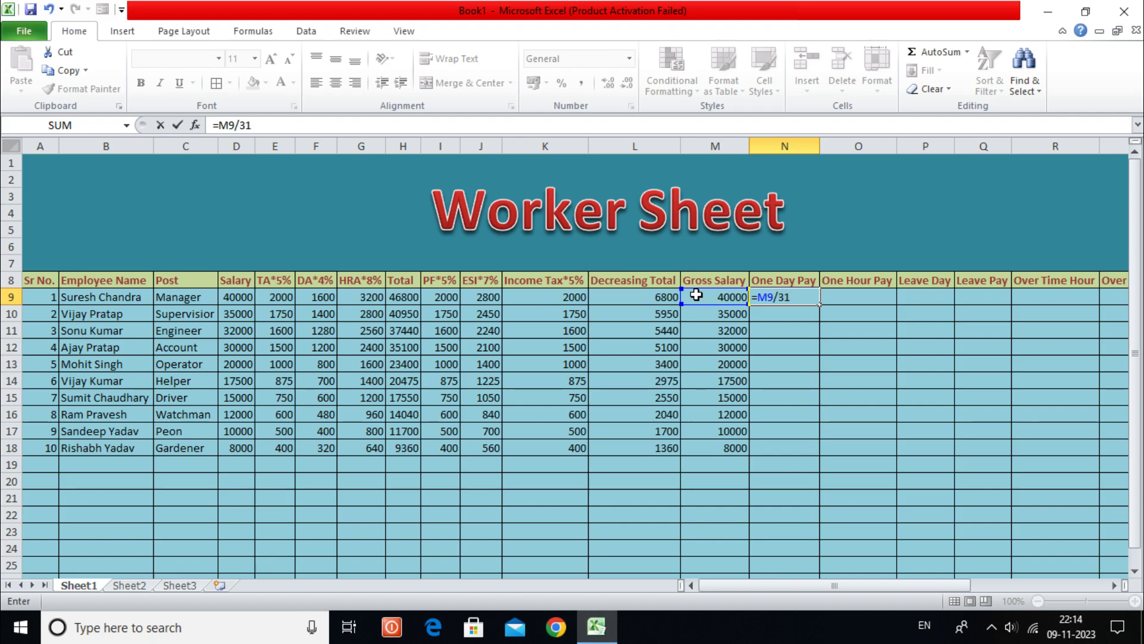
key("Return")
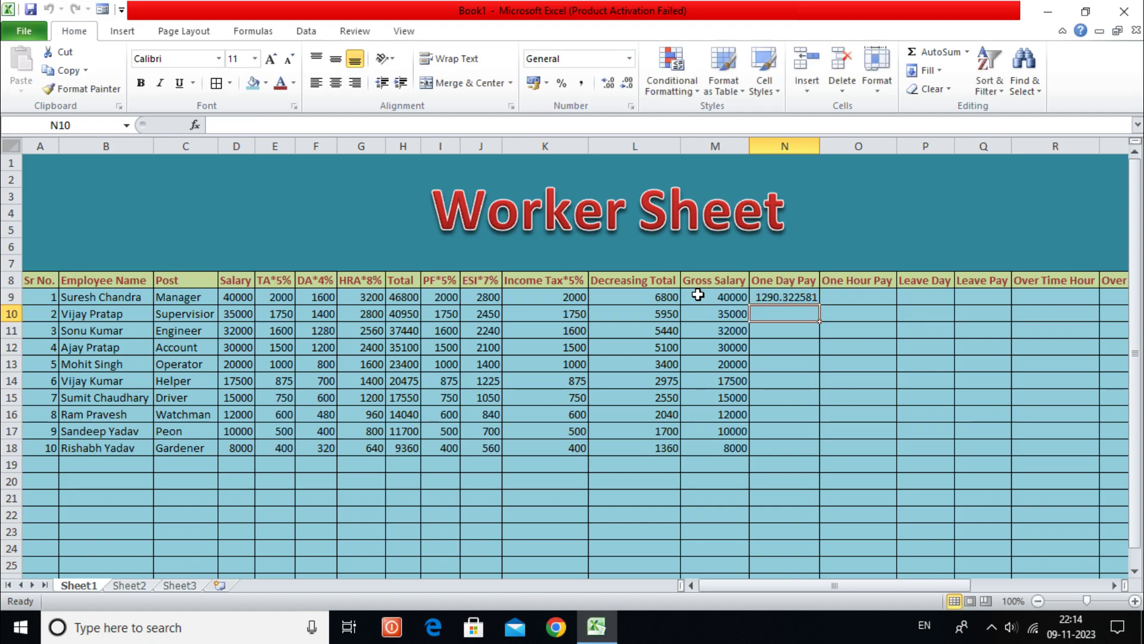
left_click(756, 293)
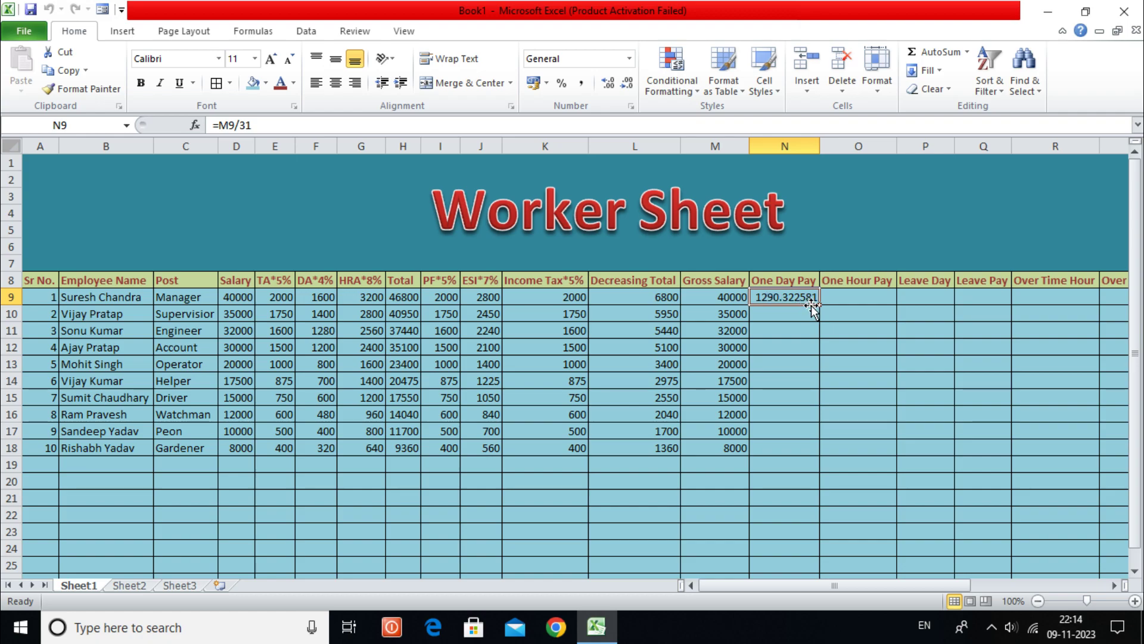
left_click_drag(820, 305, 818, 454)
Enter =N9/8 in O9 for One Hour Pay and fill it down to O18
left_click(861, 297)
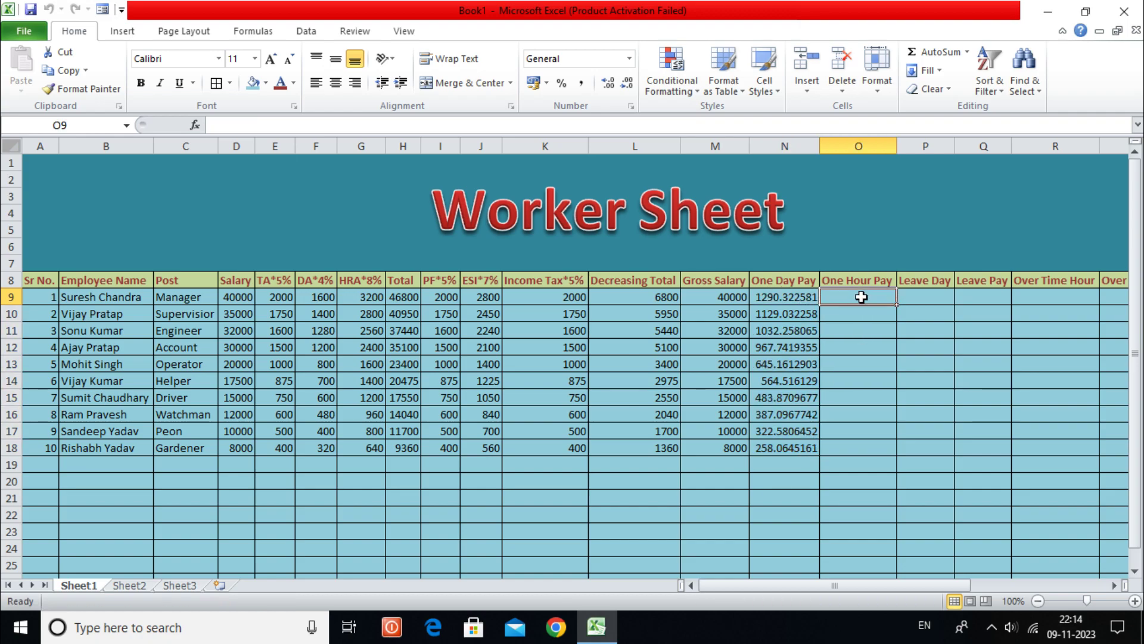
type("=")
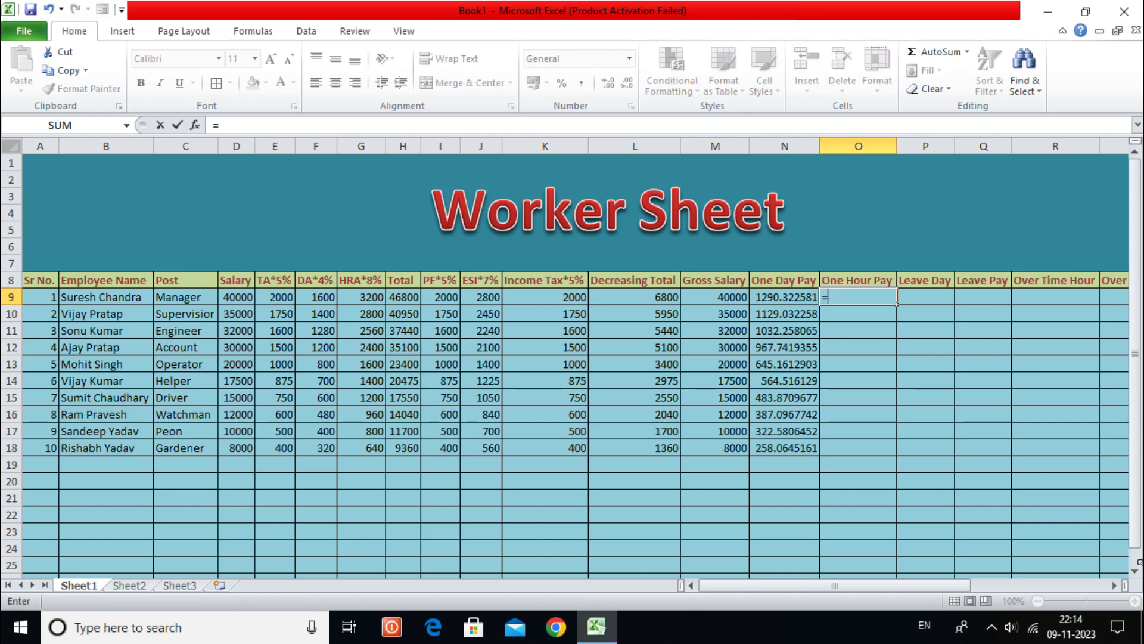
left_click(773, 298)
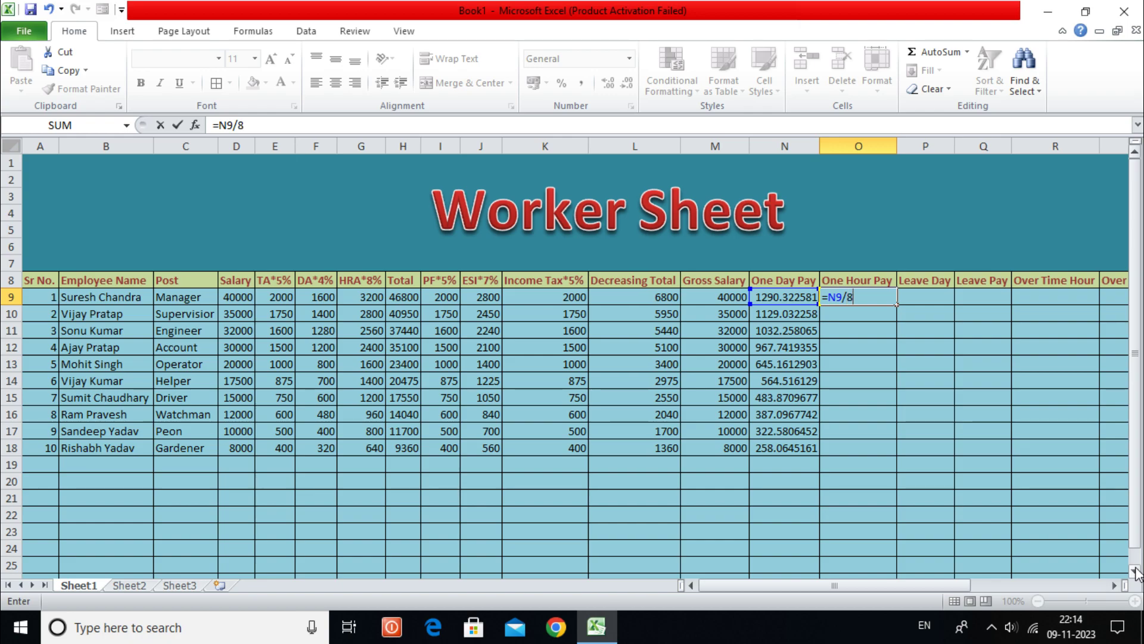
key("Return")
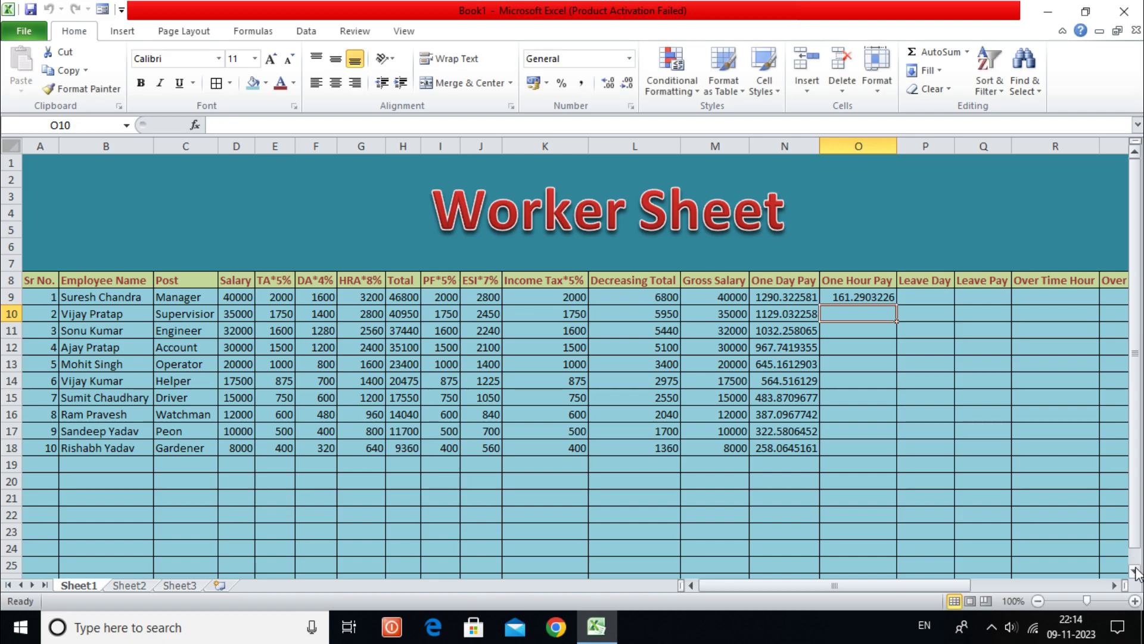
left_click(868, 292)
left_click_drag(897, 305, 870, 450)
left_click(932, 300)
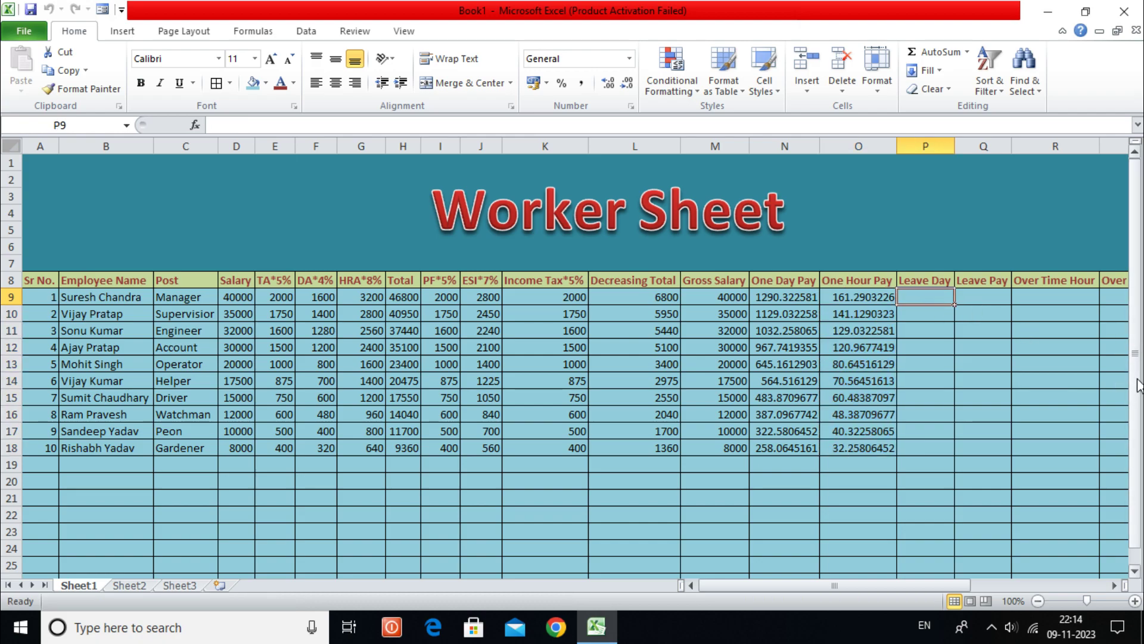
Enter leave days 2, 3, 2, 4, 2, 3, 1, 4, 5, 2 into P9:P18
type("2")
key("Return")
type("3")
key("Return")
type("2")
key("Return")
type("4")
key("Return")
type("2")
key("Return")
type("3")
key("Return")
type("1")
key("Return")
type("4")
key("Return")
type("5")
key("Return")
type("2")
key("Return")
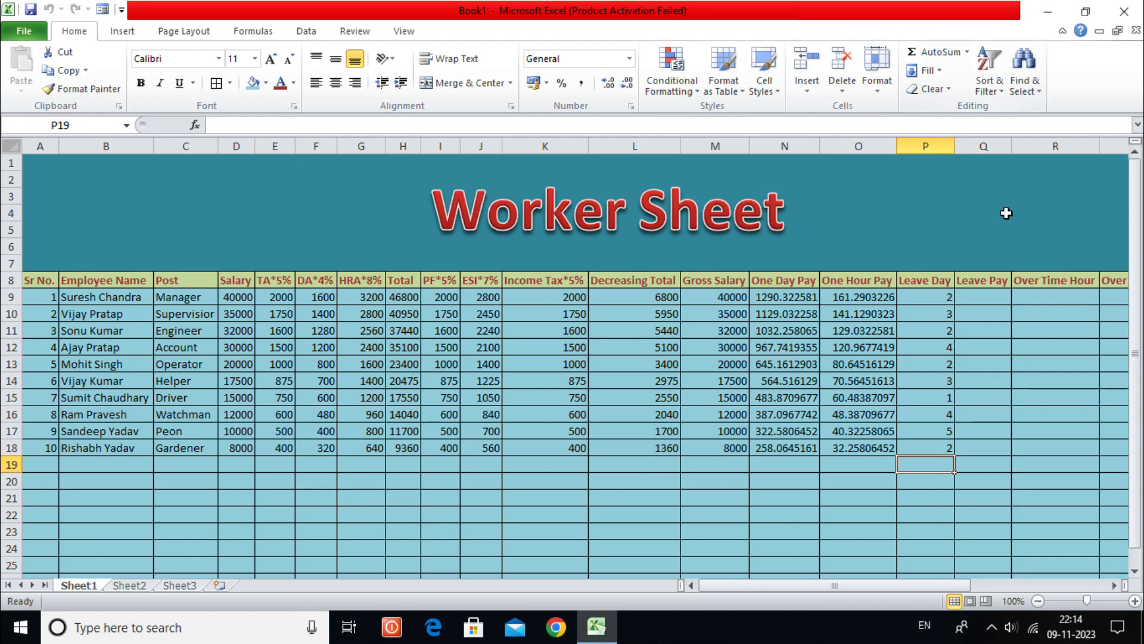
Enter =P9*N9 in Q9 for Leave Pay and fill it down to Q18
left_click(989, 295)
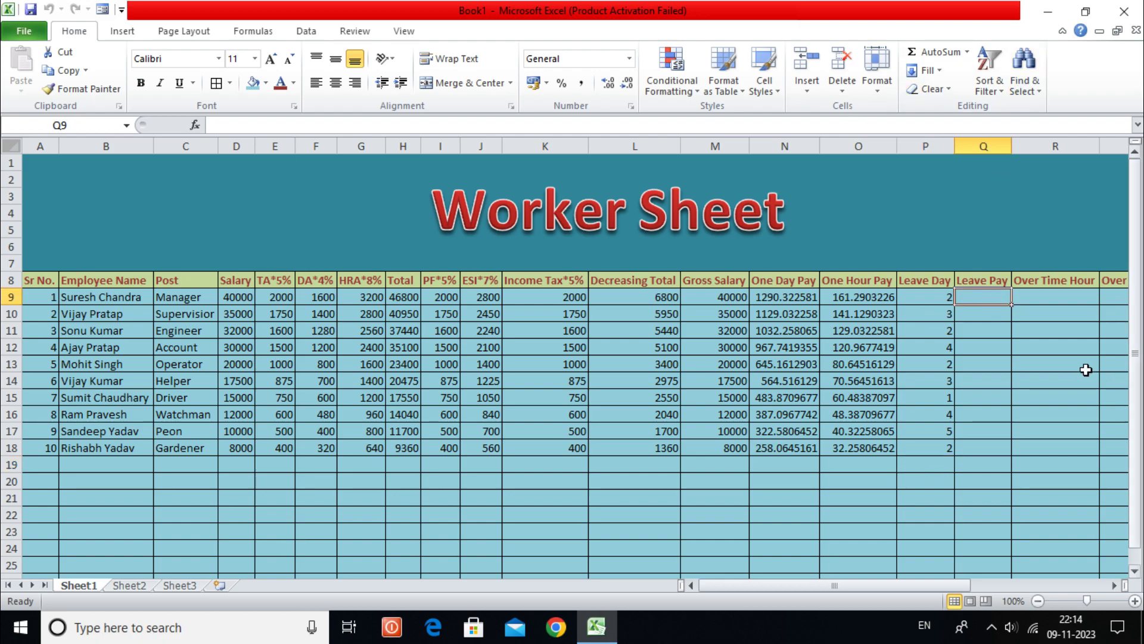
type("=")
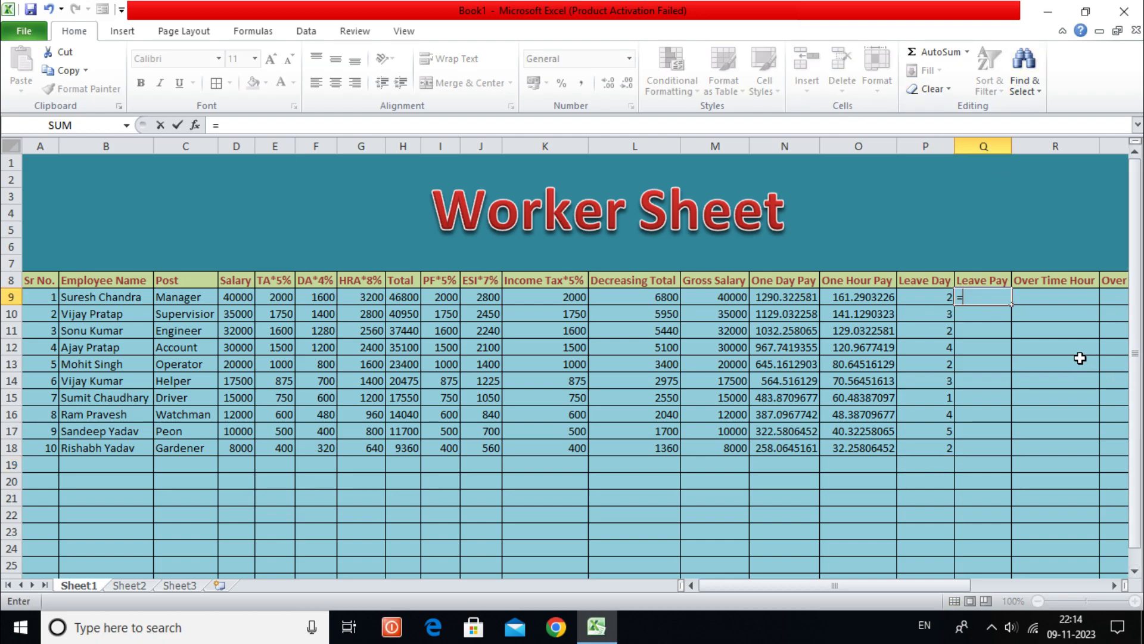
left_click(932, 299)
type("*")
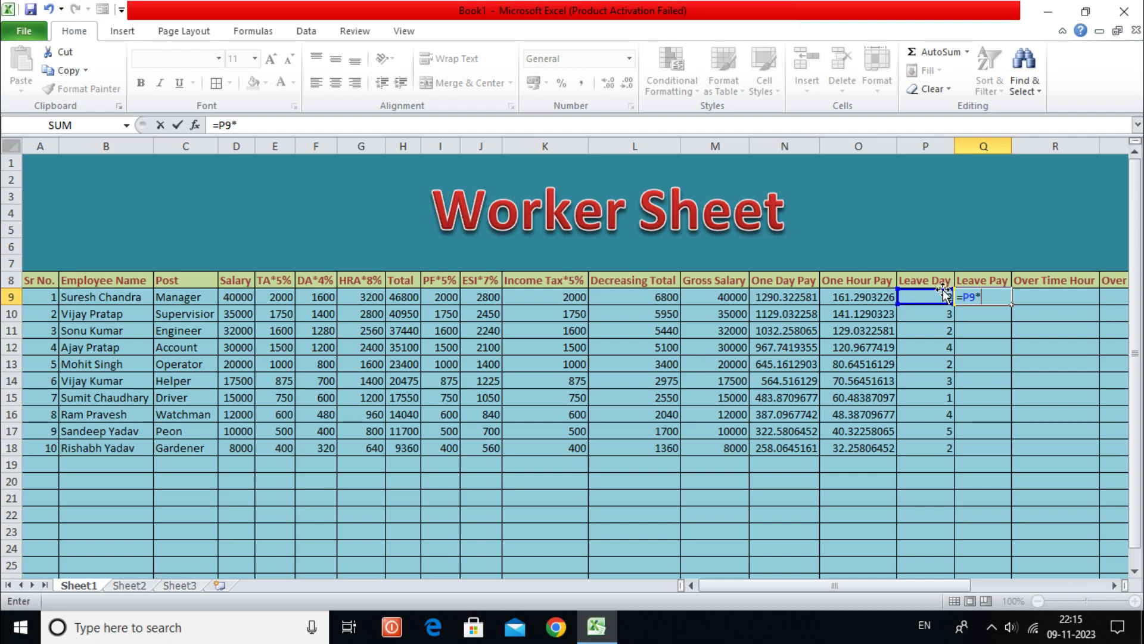
left_click(800, 301)
key("Return")
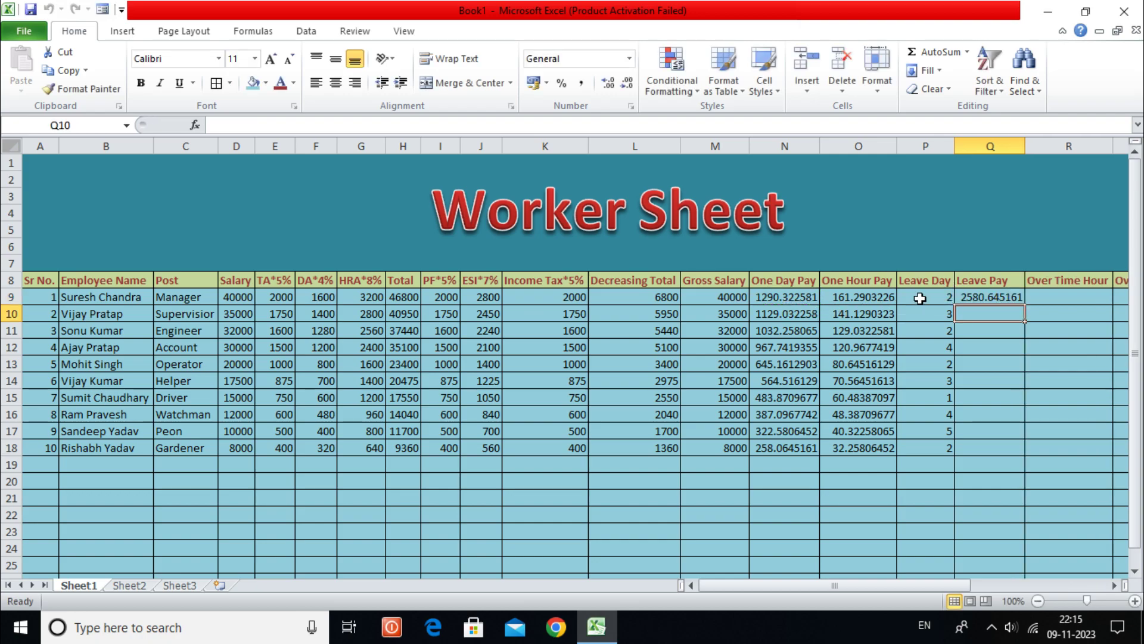
left_click(984, 296)
left_click_drag(1025, 307, 1022, 451)
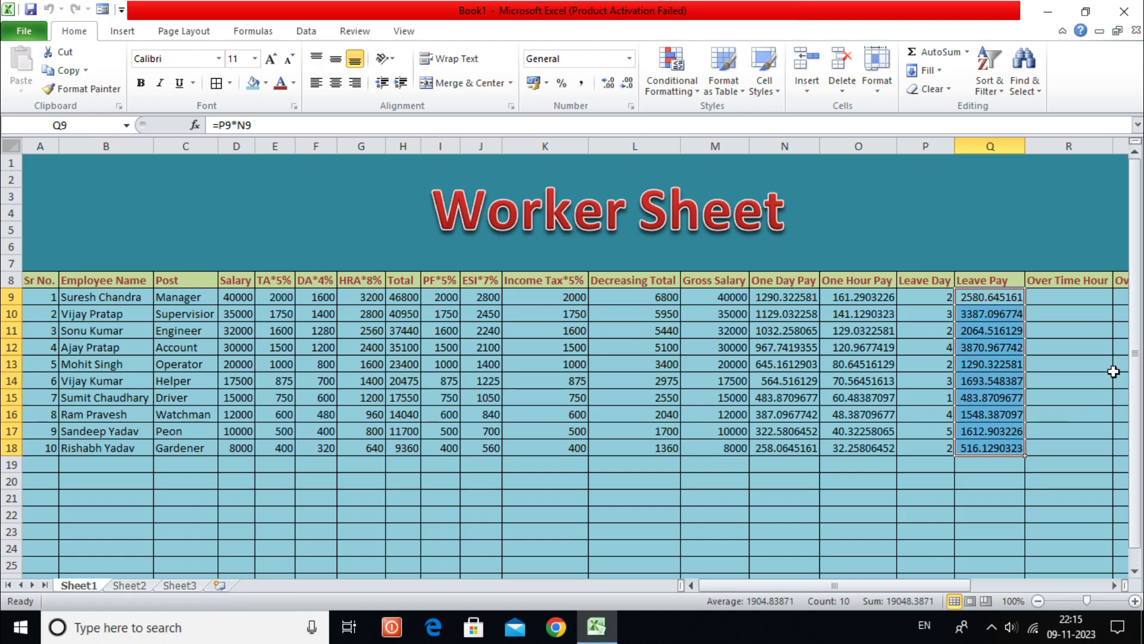
key("Right")
key("Right")
key("Right")
key("Left")
key("Left")
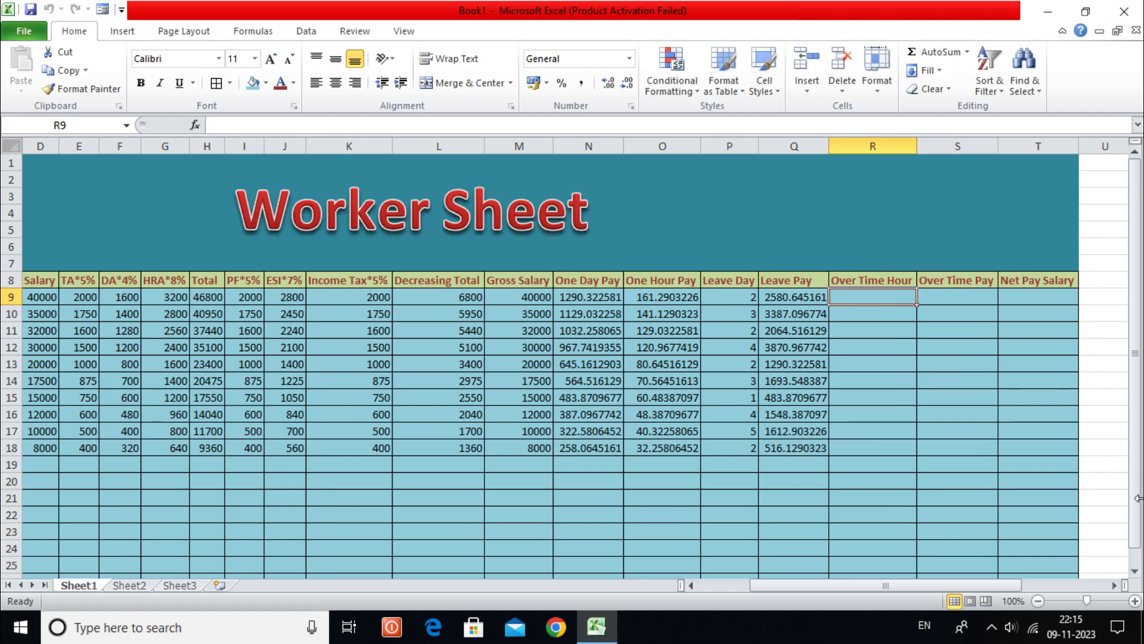
Enter 62 overtime hours in R9, correcting the initially typed 60
type("60")
key("Return")
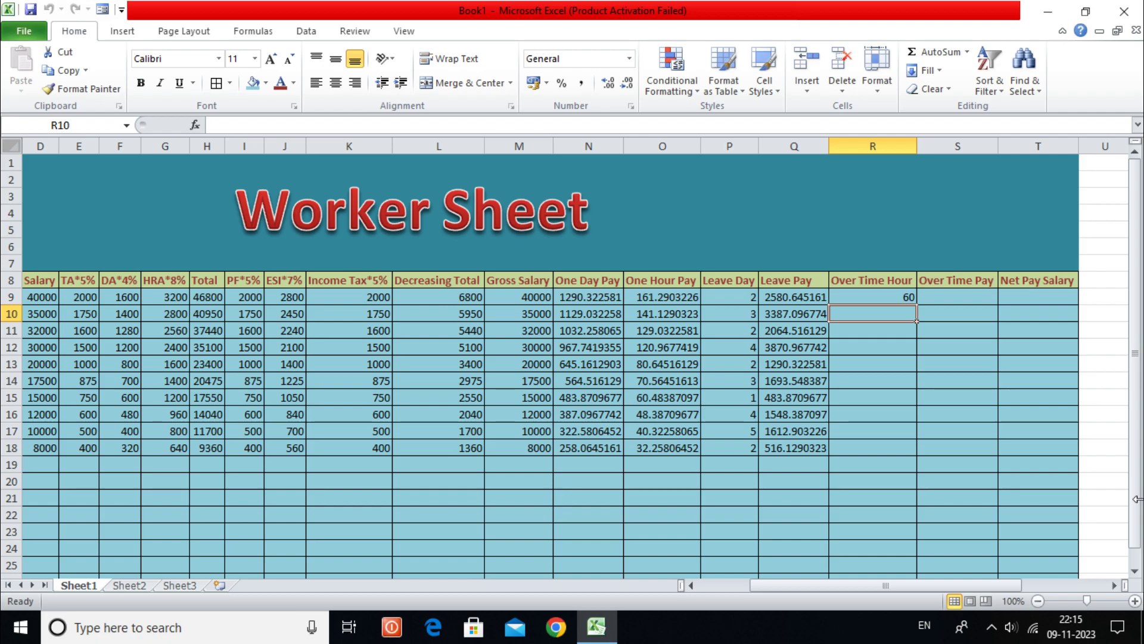
key("Up")
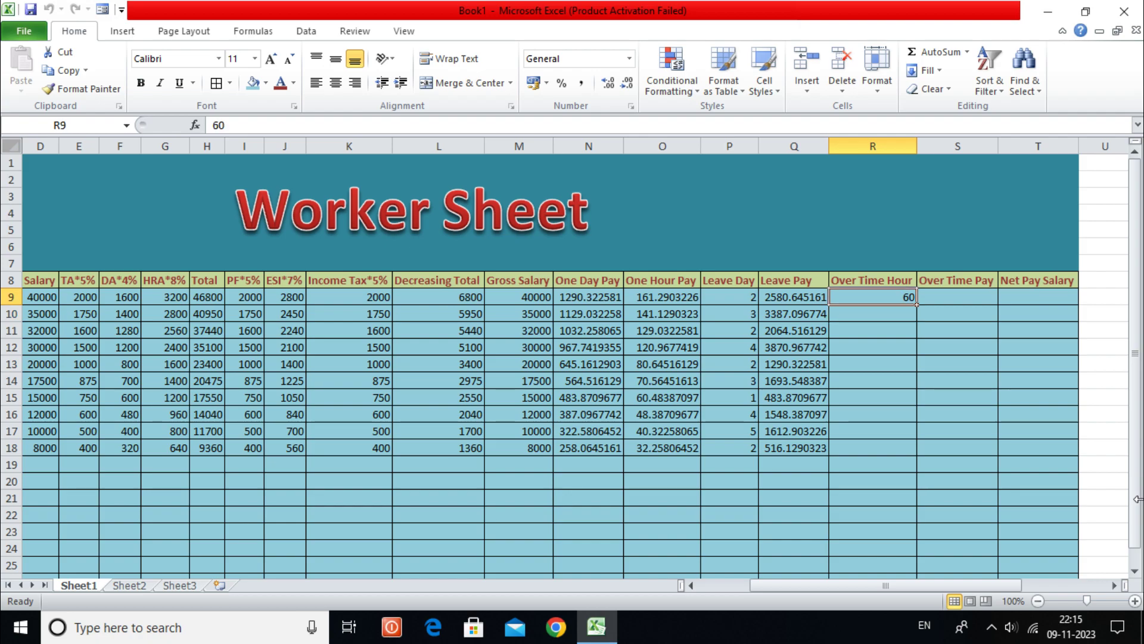
type("62")
key("Return")
Enter the remaining overtime hours 50, 62, 31, 45, 90, 75, 60, 90, 60 into R10:R18
type("50")
key("Return")
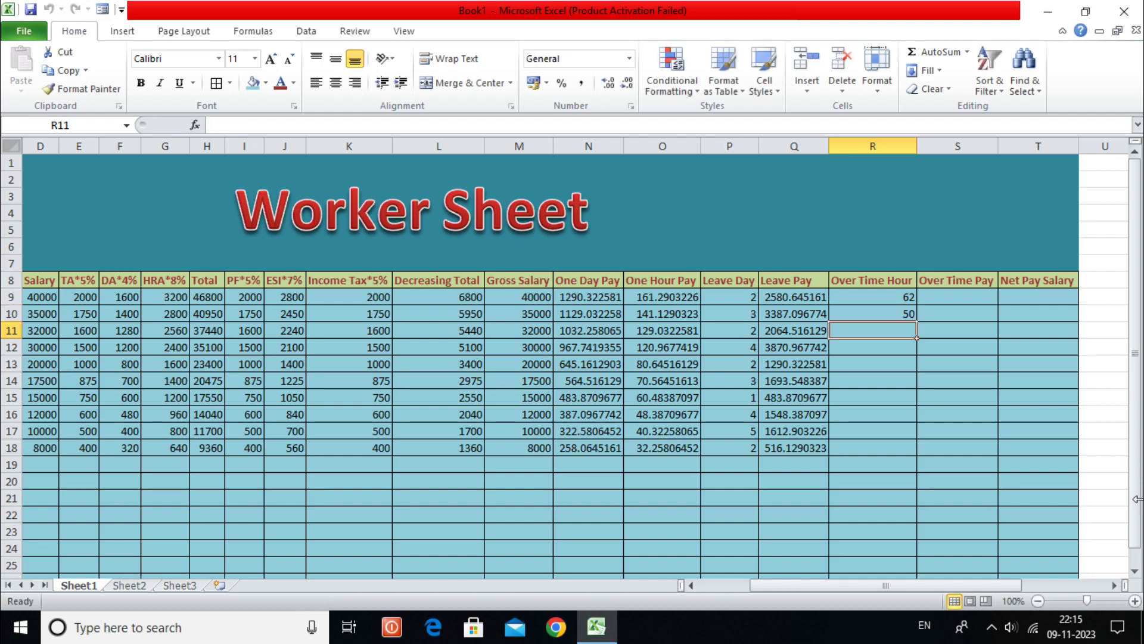
type("62")
key("Return")
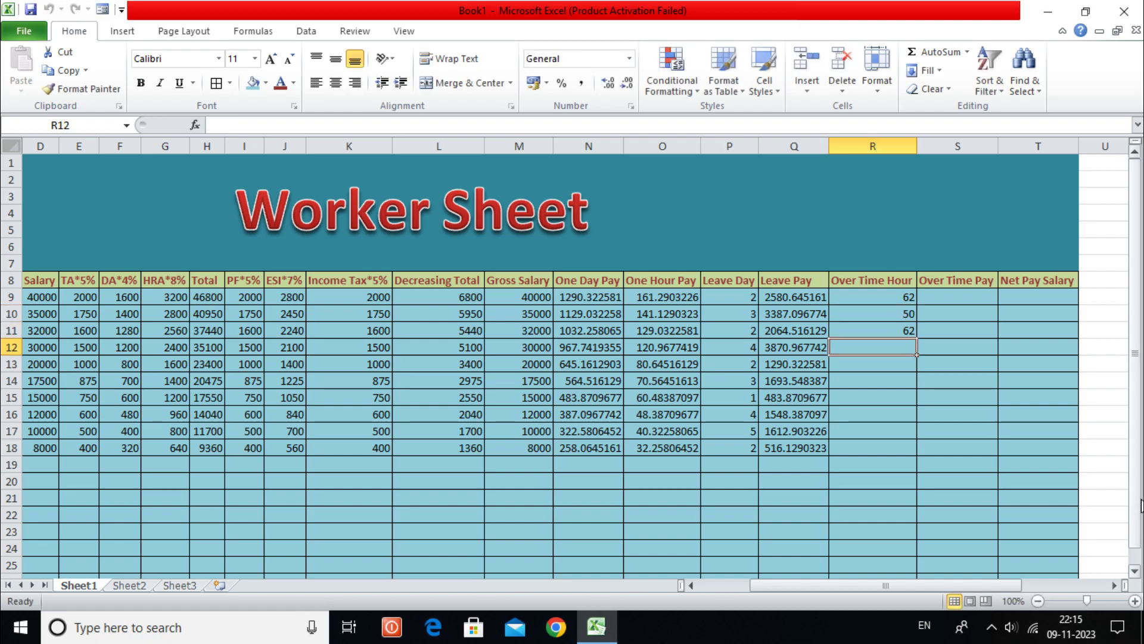
type("31")
key("Return")
type("45")
key("Return")
type("90")
key("Return")
type("75")
key("Return")
type("60")
key("Return")
type("90")
key("Return")
type("60")
key("Return")
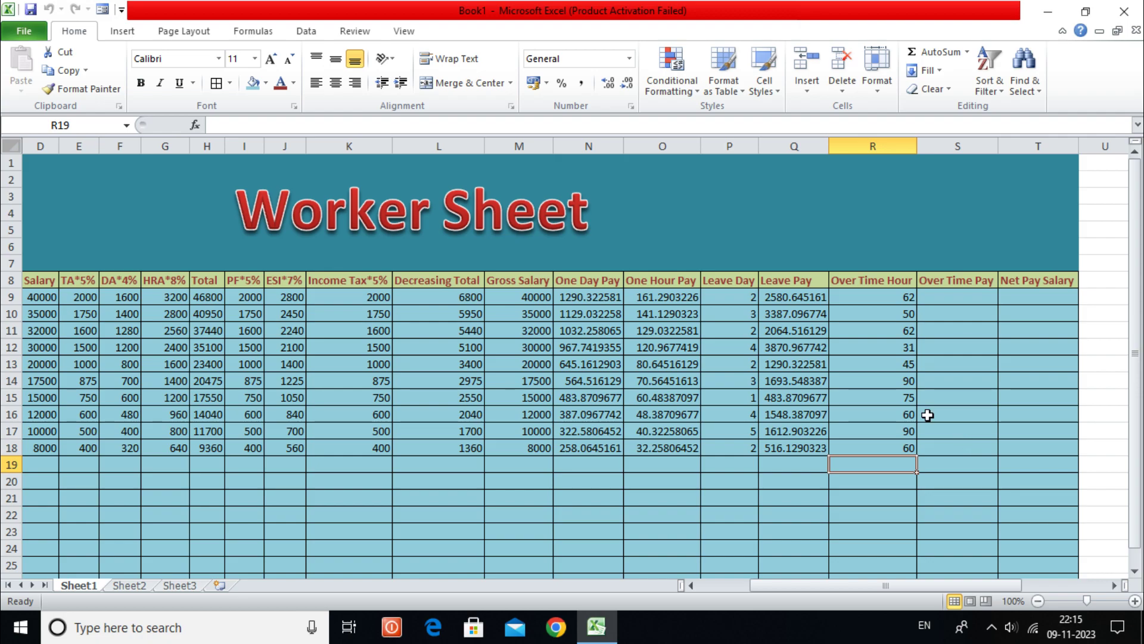
Enter =R9*O9 in S9 for Over Time Pay and fill it down to S18
left_click(956, 301)
type("=")
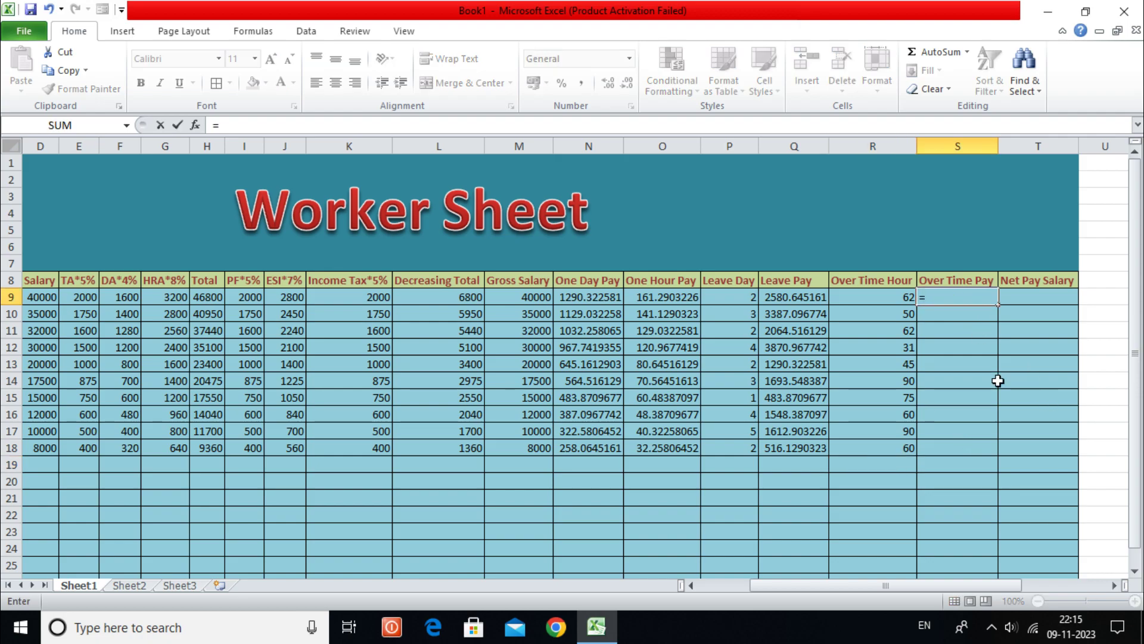
left_click_drag(874, 293, 884, 278)
left_click(880, 297)
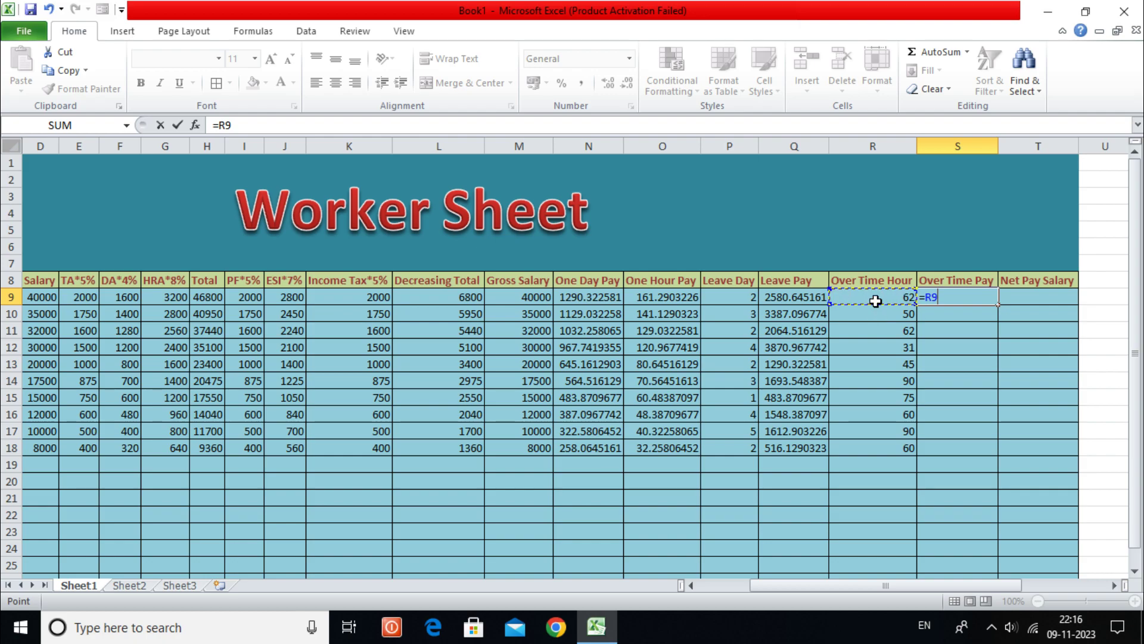
type("*")
left_click(669, 297)
key("Return")
left_click(940, 332)
left_click(950, 298)
left_click_drag(998, 304, 994, 456)
left_click(1022, 296)
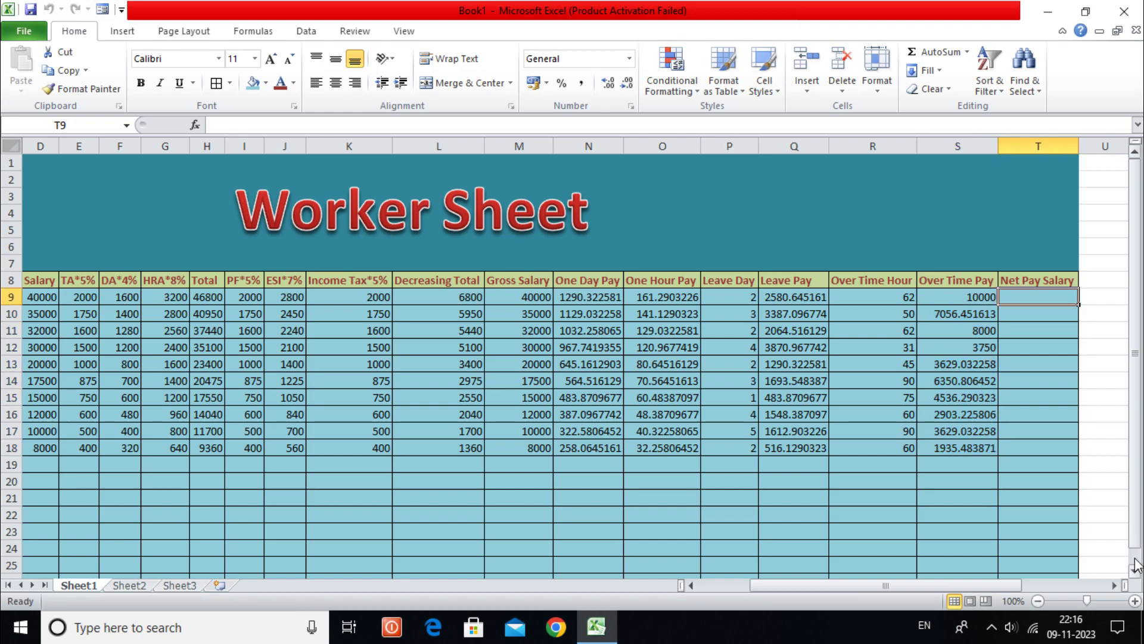
Enter =M9+S9-Q9 in T9 for Net Pay Salary and fill it down to T18
type("=")
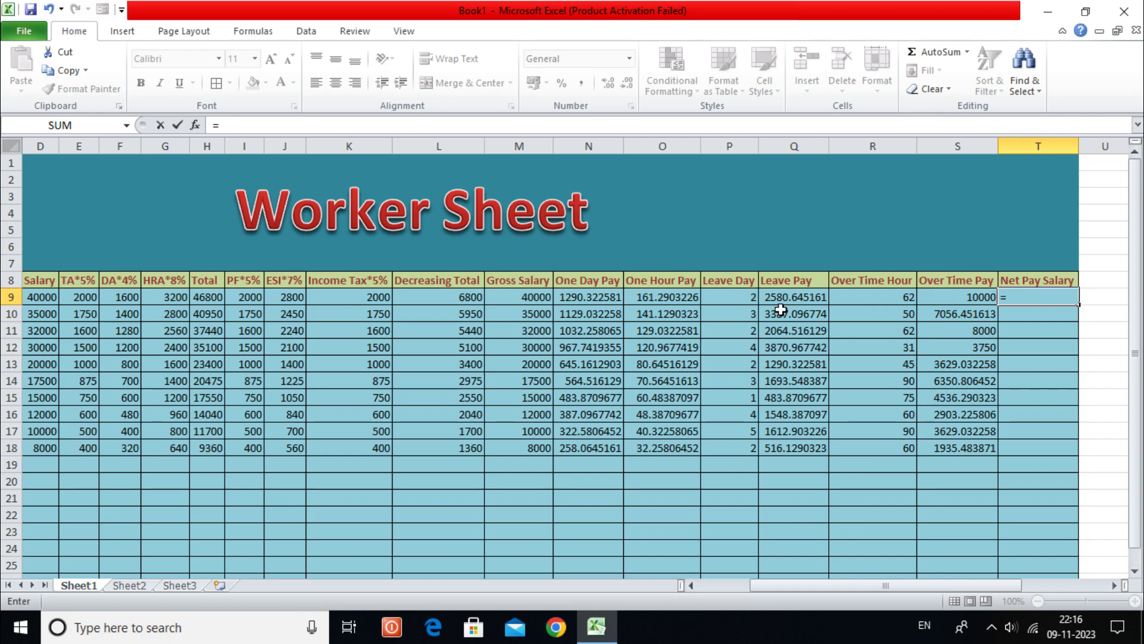
left_click(522, 296)
type("+")
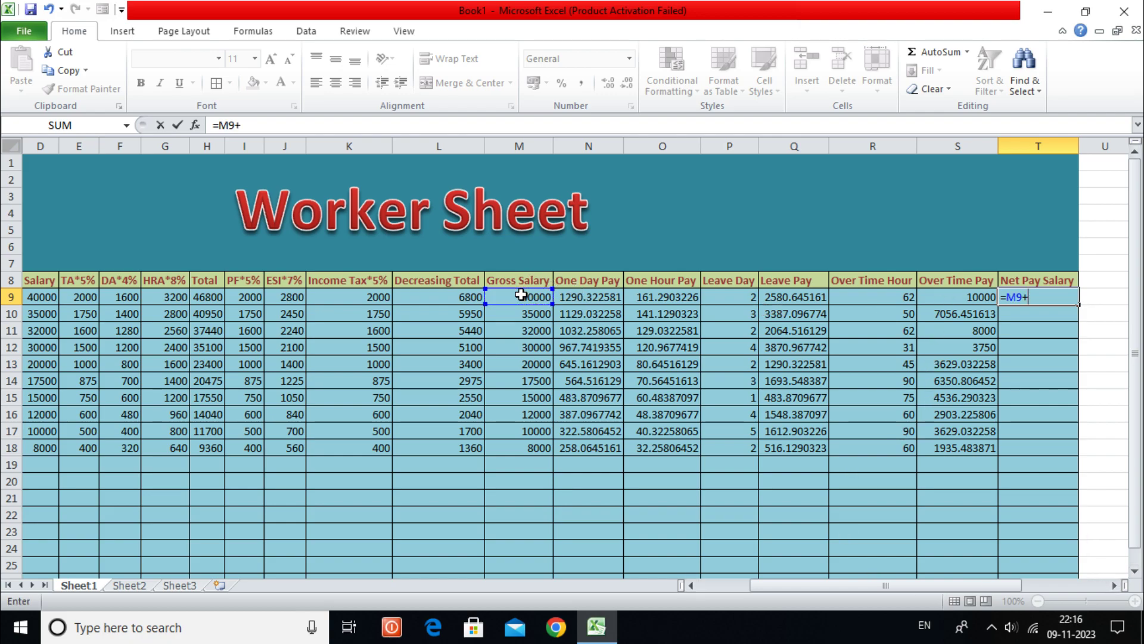
left_click(938, 297)
type("-")
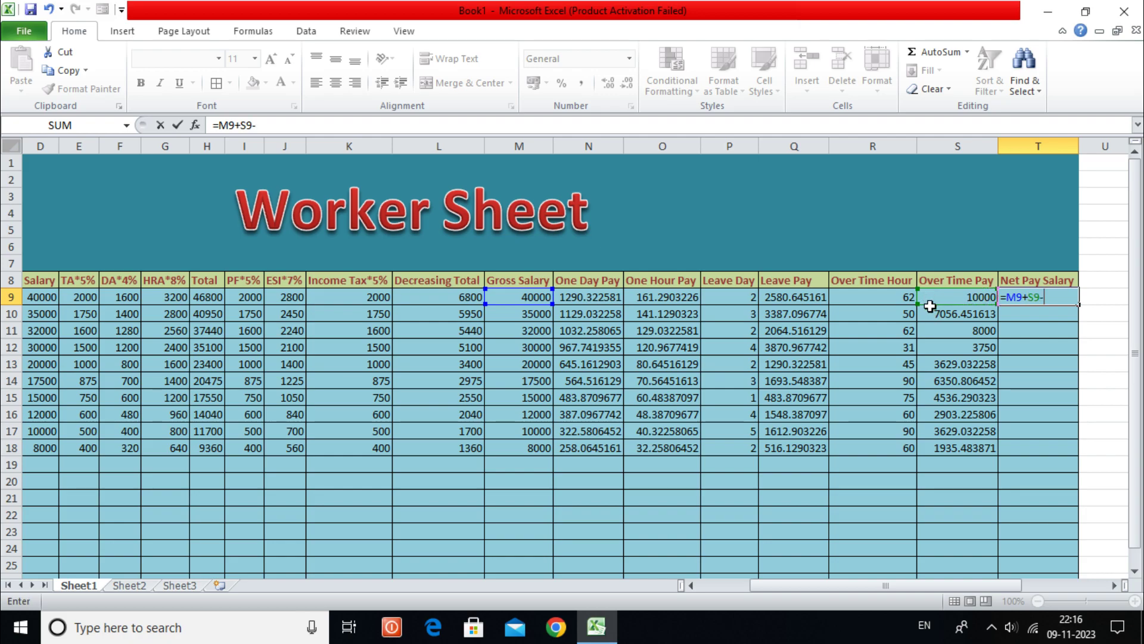
left_click(796, 301)
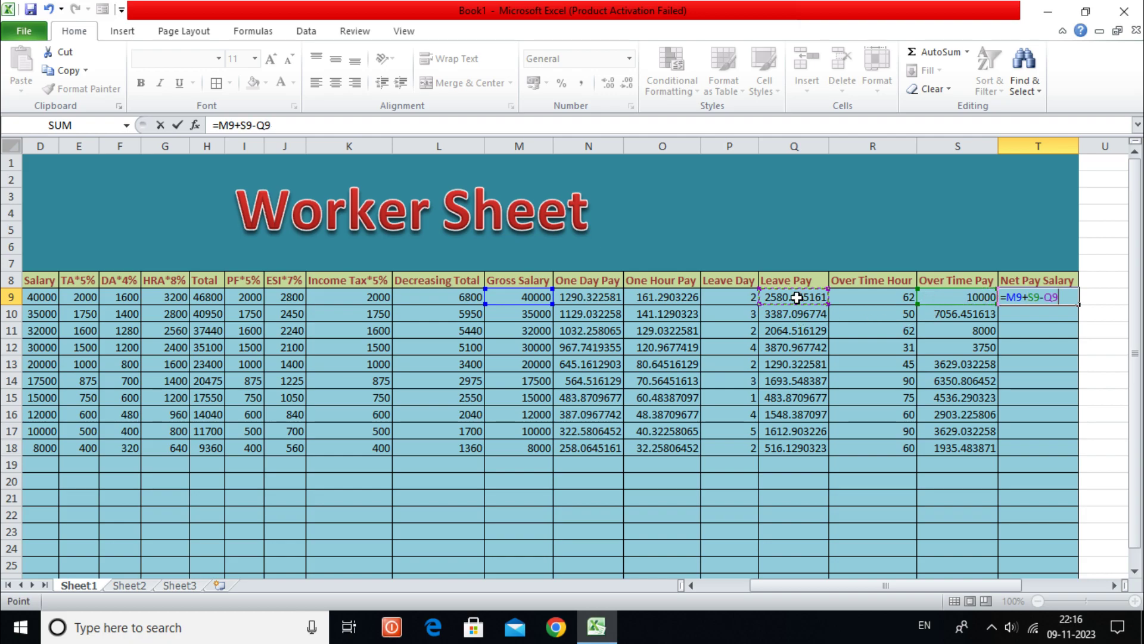
key("Return")
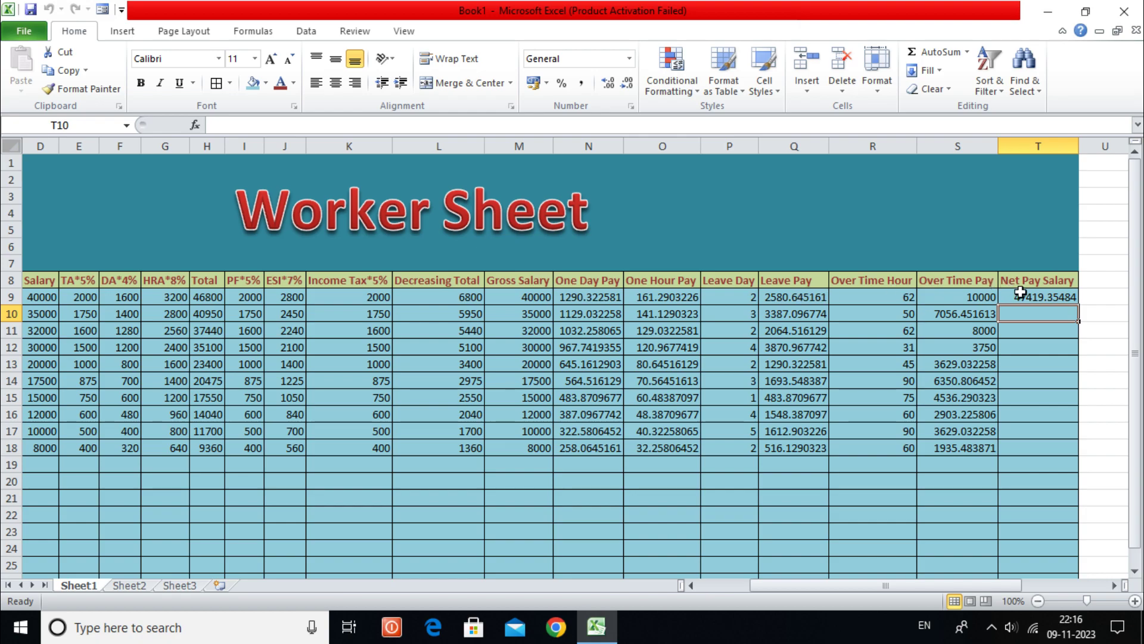
left_click(1024, 294)
left_click_drag(1078, 305, 1078, 455)
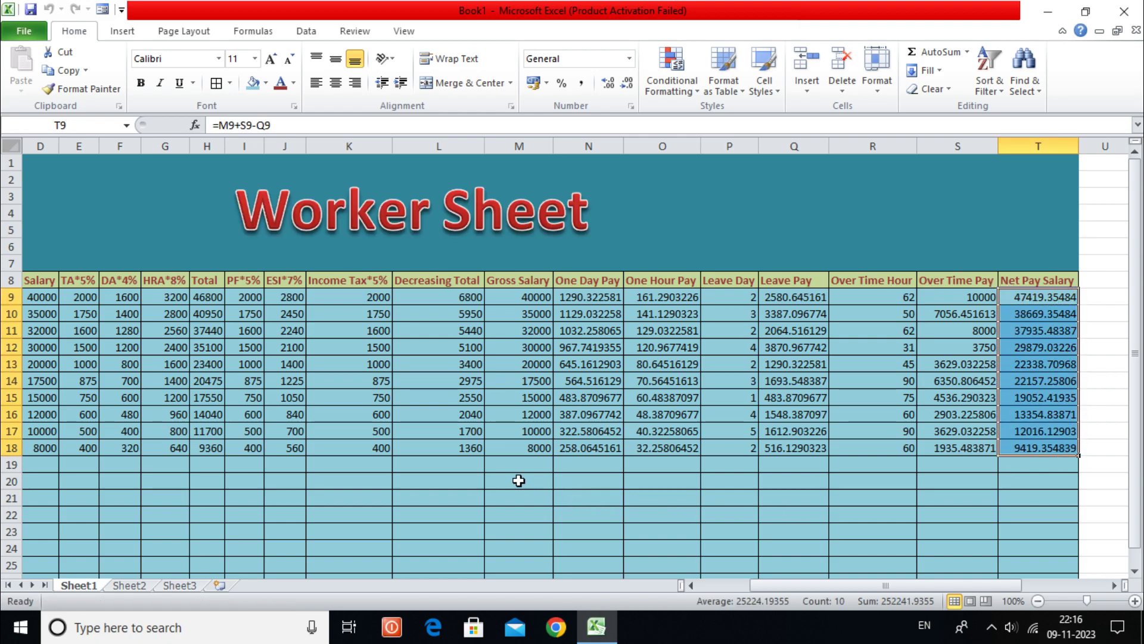